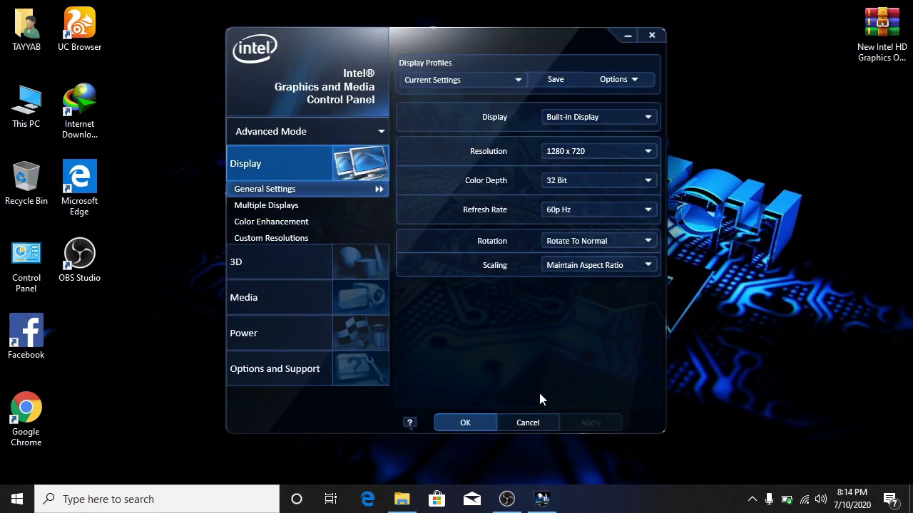
Step: Check the color depth options for the built-in display and set its refresh rate to 60p Hz
{"action": "left_click", "coordinate": [620, 183]}
{"action": "left_click", "coordinate": [595, 201]}
{"action": "left_click", "coordinate": [595, 209]}
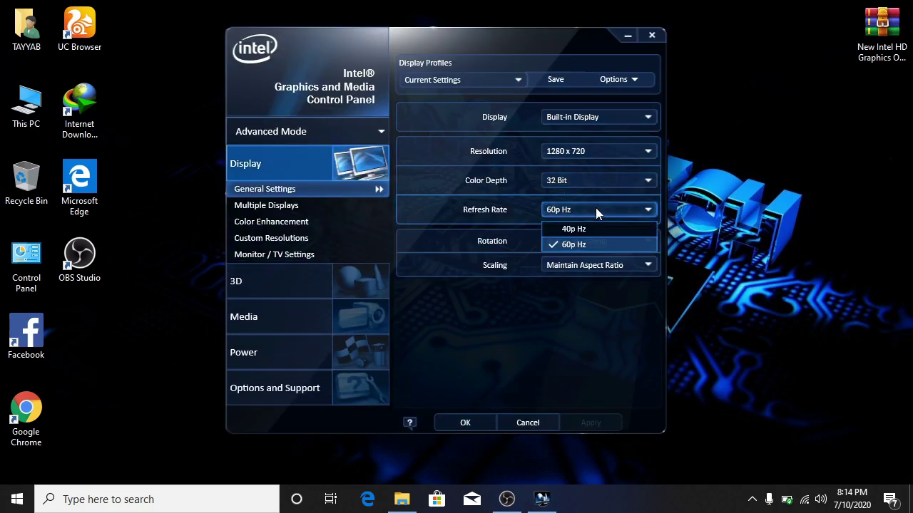
{"action": "left_click", "coordinate": [582, 244]}
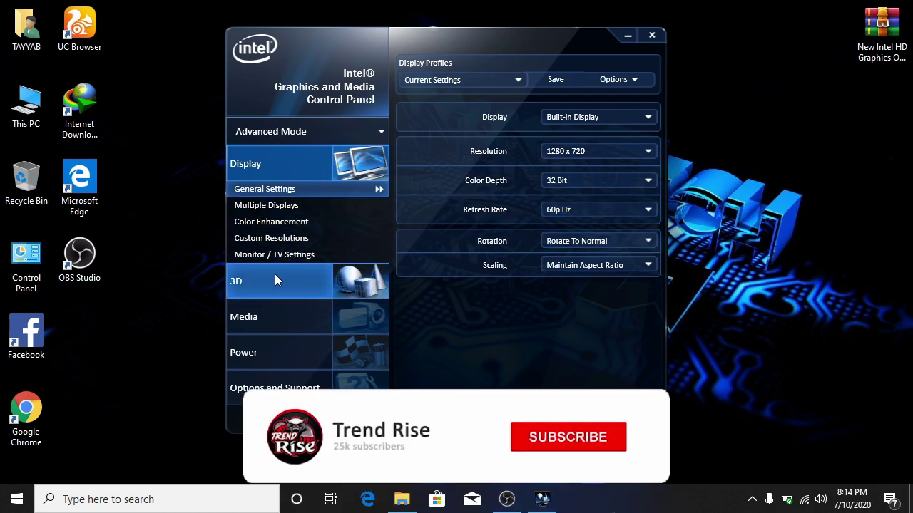
Step: Set the 3D preference fully to Performance and enable Custom Settings for 3D
{"action": "left_click", "coordinate": [275, 280]}
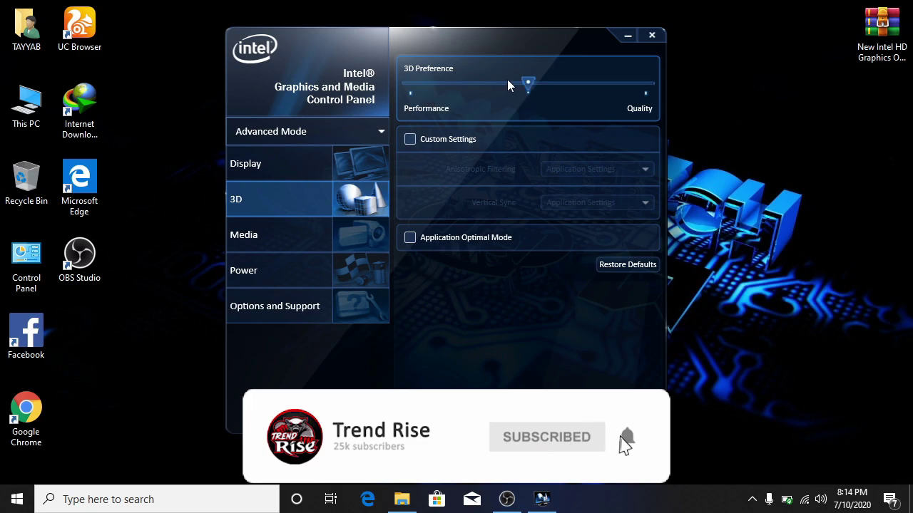
{"action": "left_click_drag", "start_coordinate": [527, 84], "coordinate": [410, 82]}
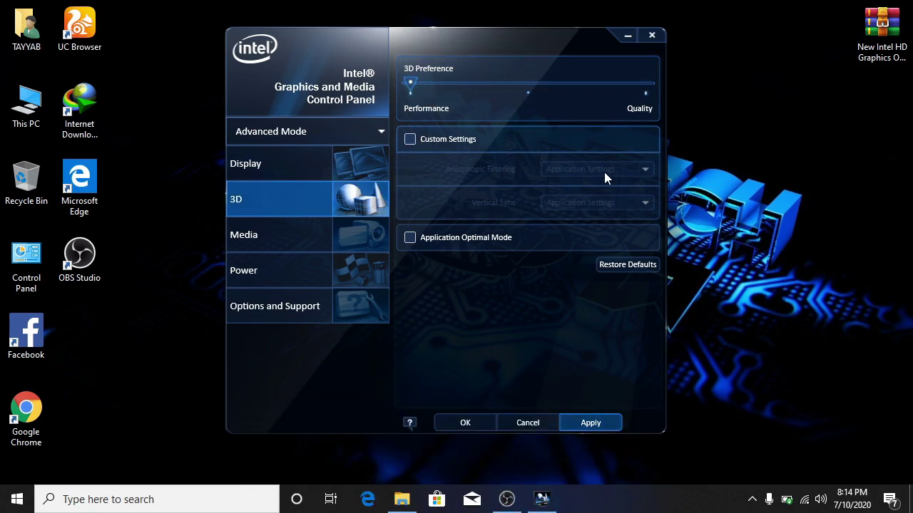
{"action": "left_click", "coordinate": [409, 139]}
Step: Set Anisotropic Filtering and Vertical Sync to Application Settings and enable Application Optimal Mode
{"action": "left_click", "coordinate": [560, 169]}
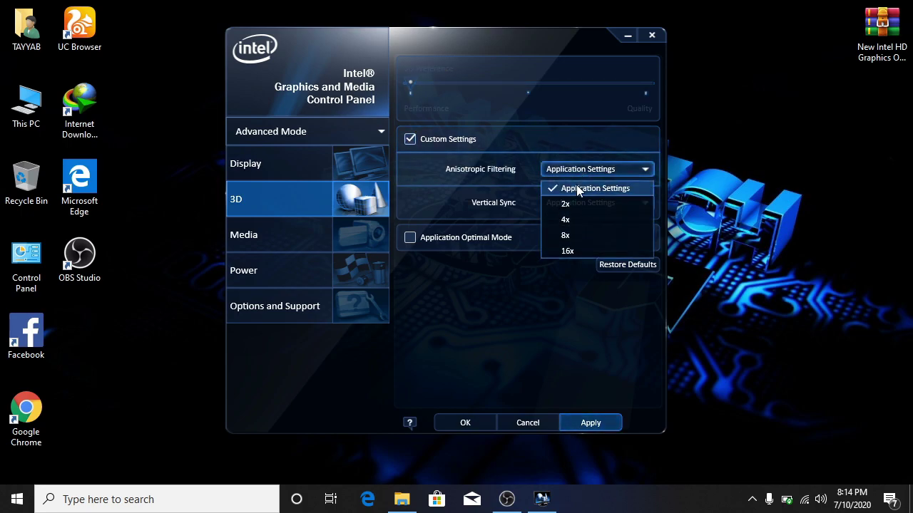
{"action": "left_click", "coordinate": [583, 191]}
{"action": "left_click", "coordinate": [586, 202]}
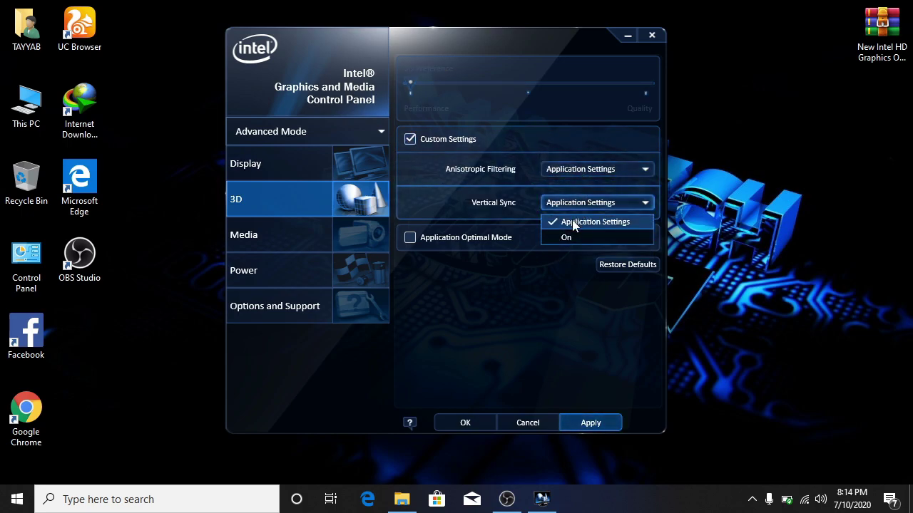
{"action": "left_click", "coordinate": [574, 217]}
{"action": "left_click", "coordinate": [411, 239]}
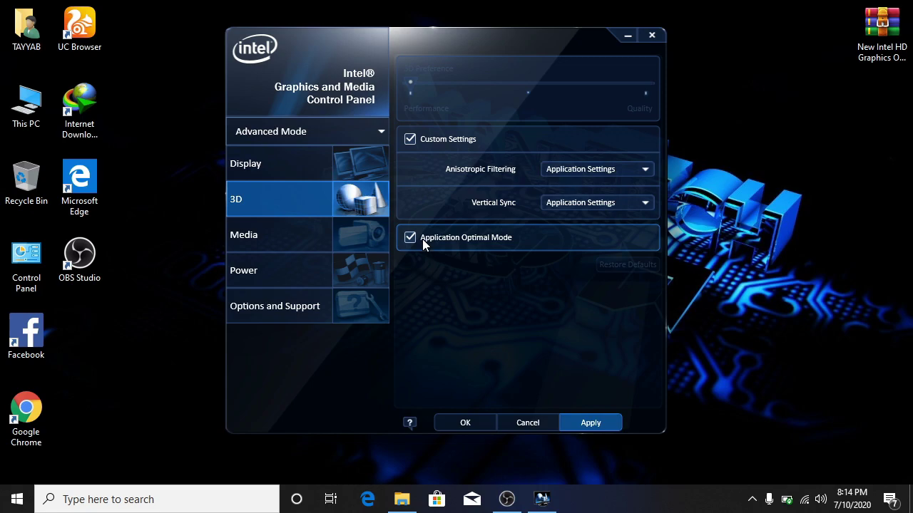
Step: Choose the Maximum Performance power plan for the plugged-in source, then apply and keep the new graphics settings
{"action": "left_click", "coordinate": [281, 237]}
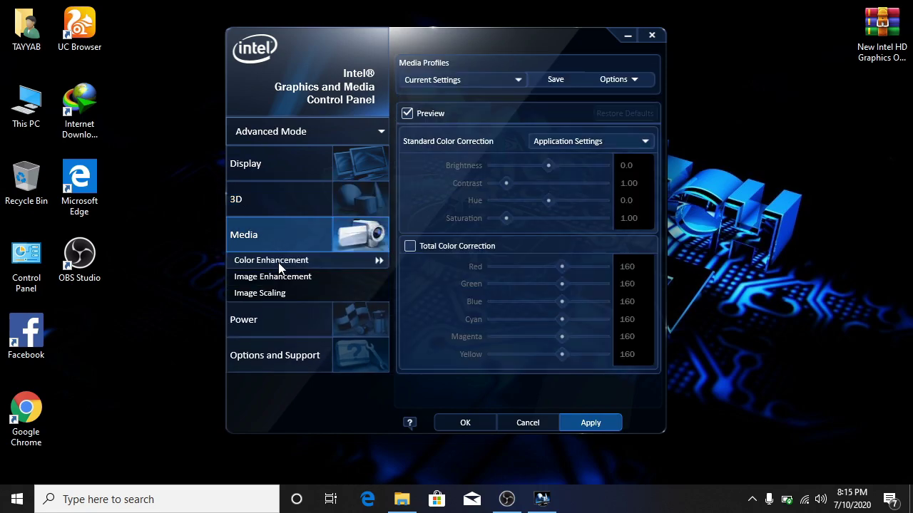
{"action": "left_click", "coordinate": [297, 324]}
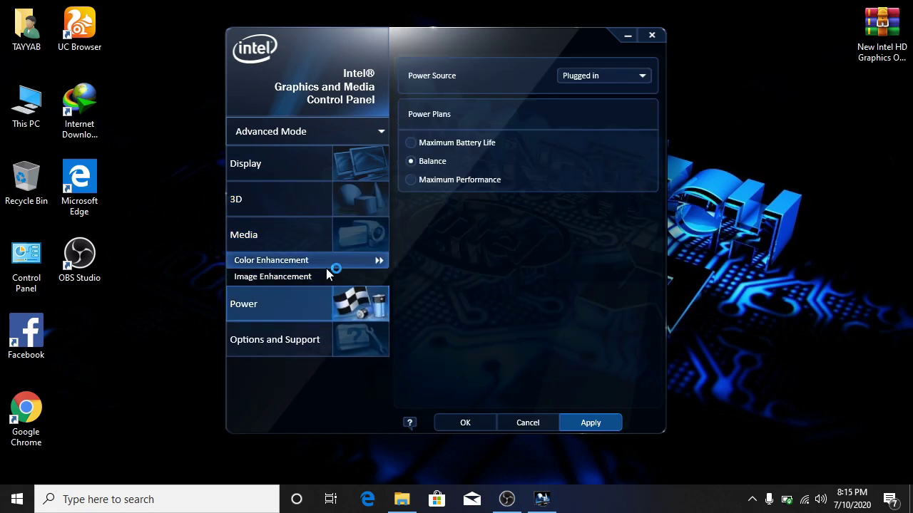
{"action": "left_click", "coordinate": [450, 181]}
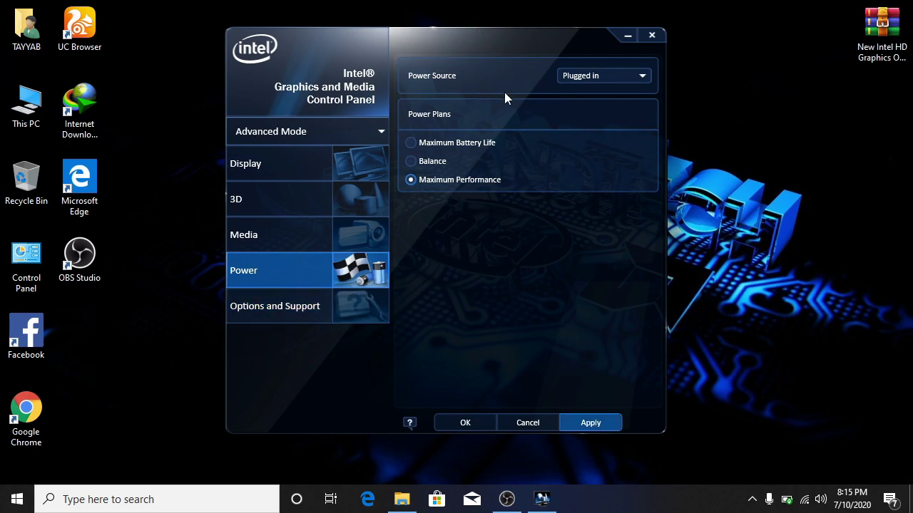
{"action": "left_click", "coordinate": [591, 423]}
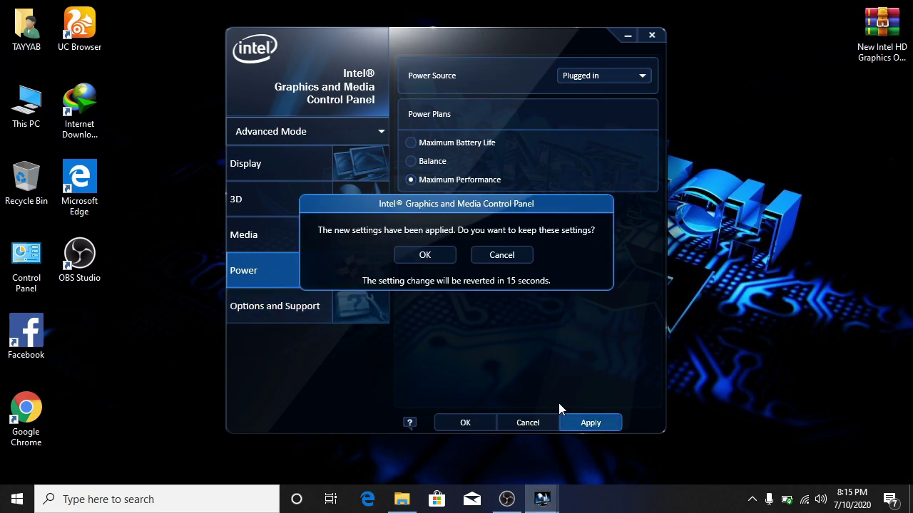
{"action": "left_click", "coordinate": [424, 256]}
{"action": "left_click", "coordinate": [465, 423]}
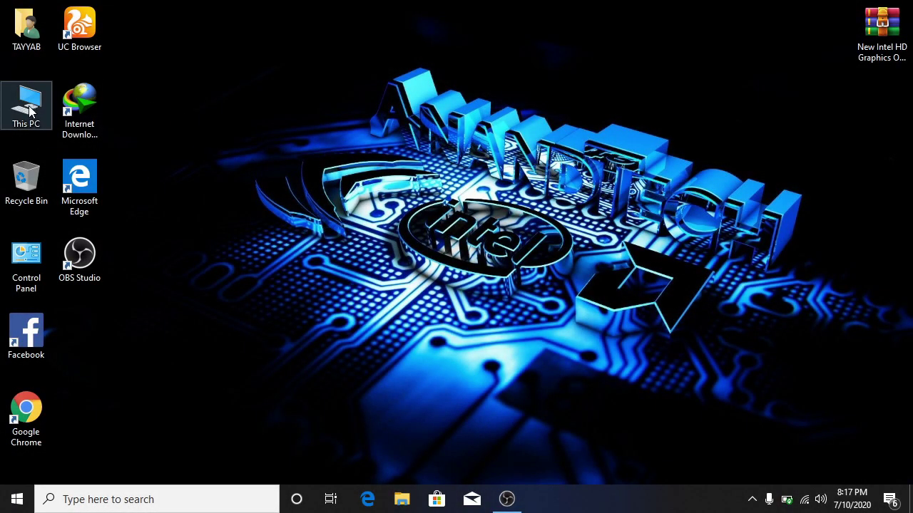
Step: Open the computer's system properties and turn on system protection for Local Disk (C:)
{"action": "right_click", "coordinate": [30, 110]}
{"action": "left_click", "coordinate": [78, 271]}
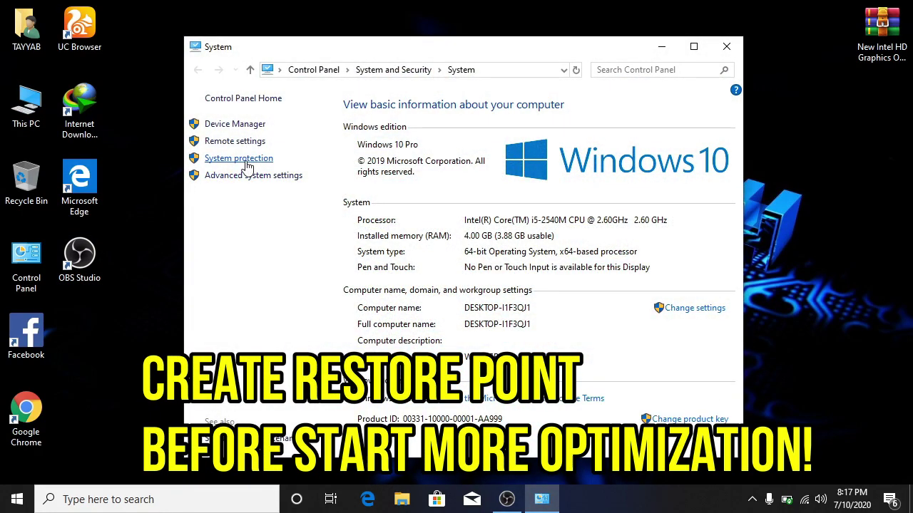
{"action": "left_click", "coordinate": [244, 160]}
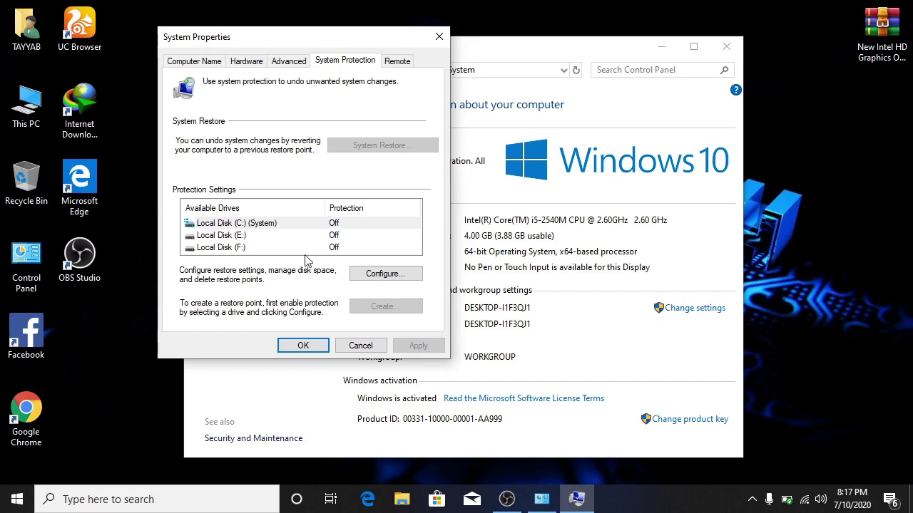
{"action": "left_click", "coordinate": [233, 223]}
{"action": "left_click", "coordinate": [385, 274]}
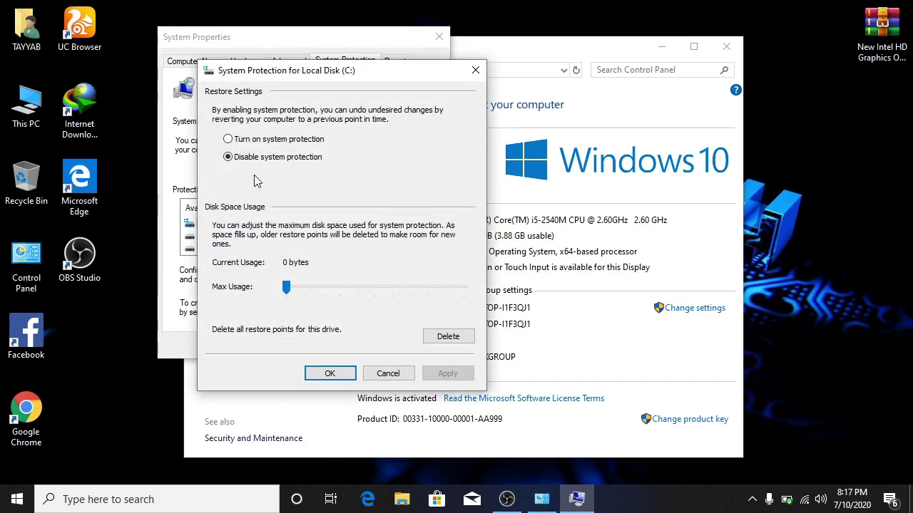
{"action": "left_click", "coordinate": [260, 141]}
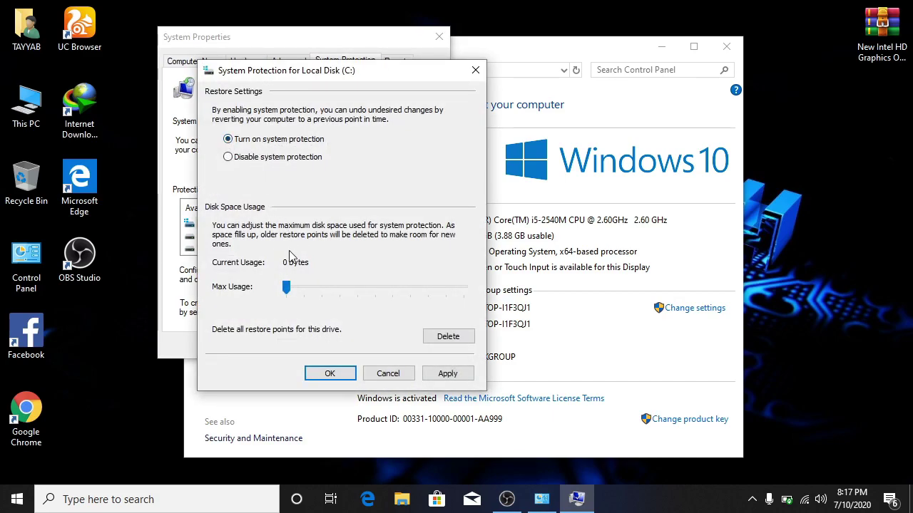
{"action": "left_click", "coordinate": [444, 372]}
{"action": "left_click", "coordinate": [344, 377]}
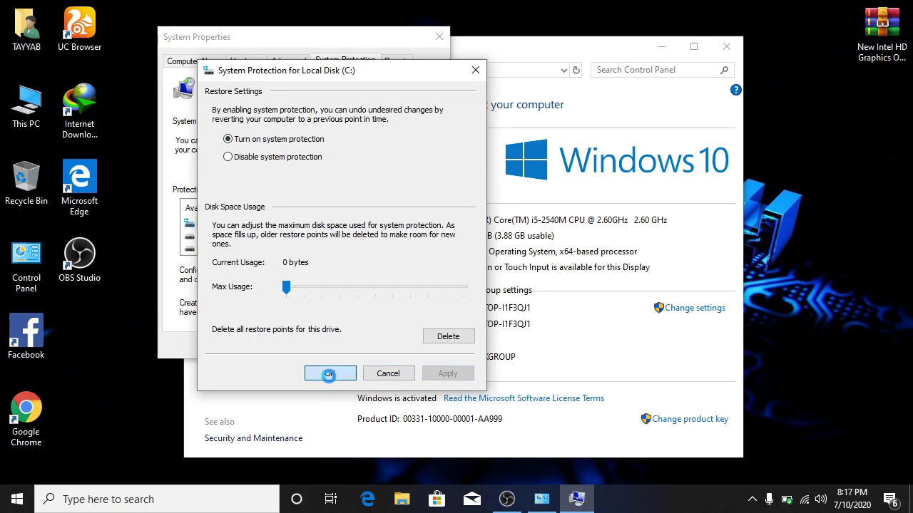
Step: Create a restore point described as "Intel Optimization" and close the system windows
{"action": "left_click", "coordinate": [384, 306]}
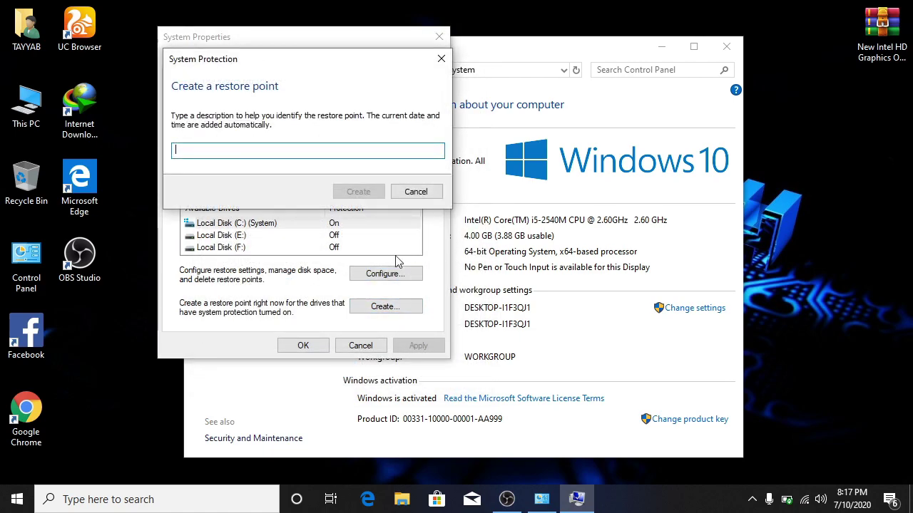
{"action": "type", "text": "Intel Opti"}
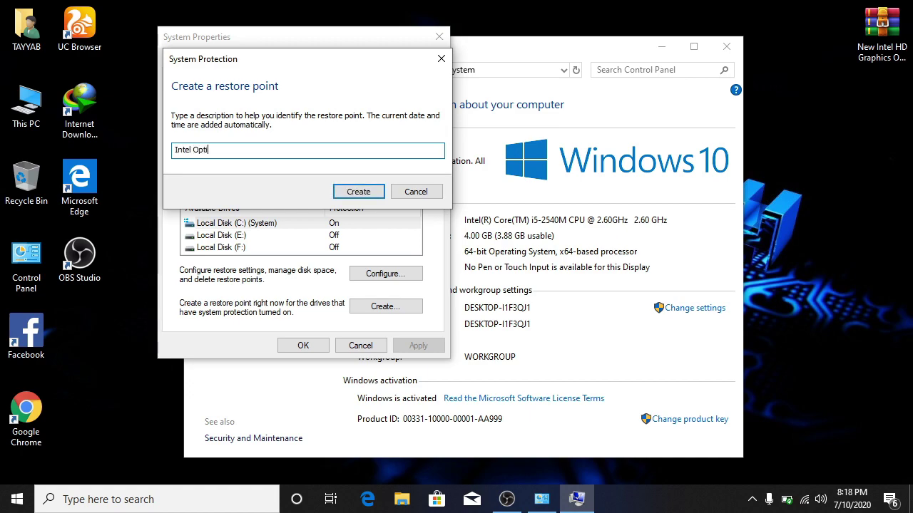
{"action": "type", "text": "mization"}
{"action": "key", "text": "Return"}
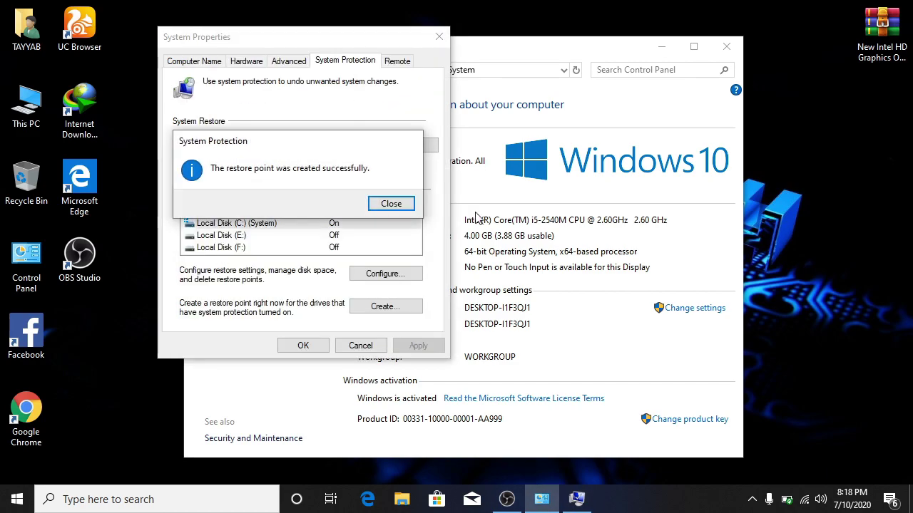
{"action": "left_click", "coordinate": [392, 204]}
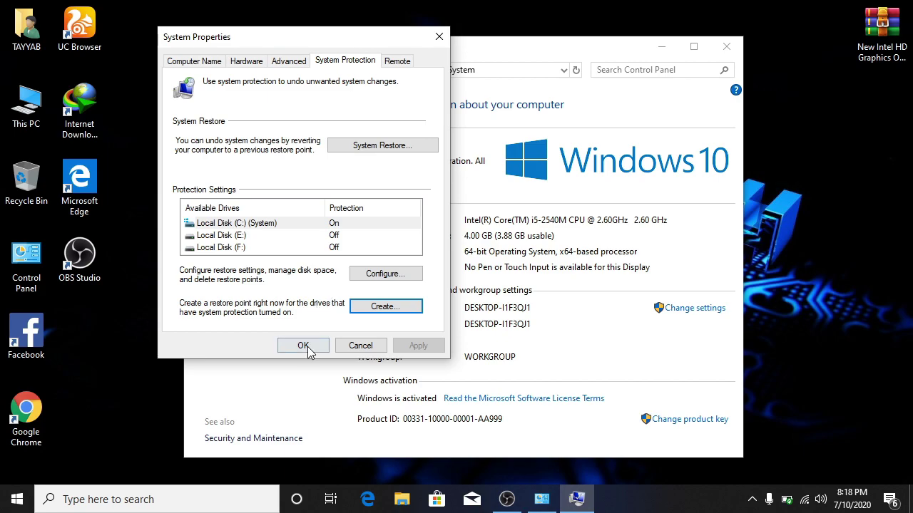
{"action": "left_click", "coordinate": [306, 346]}
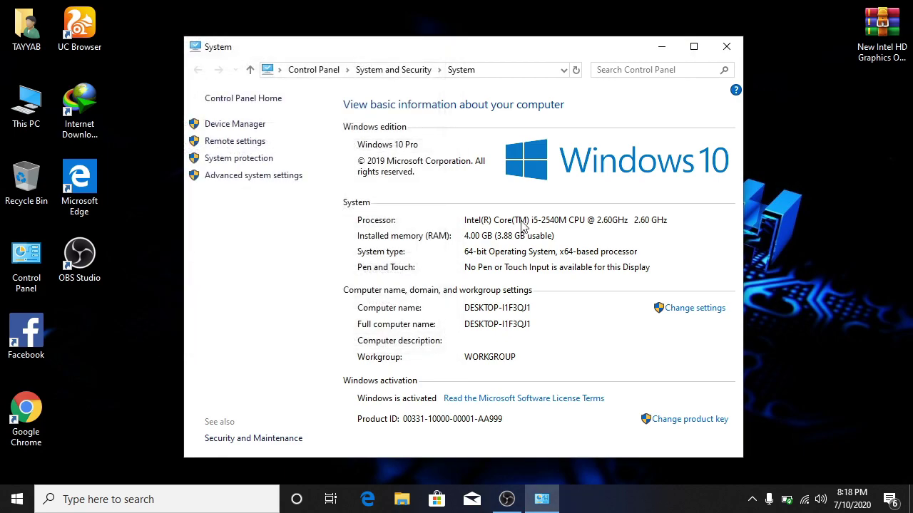
{"action": "left_click", "coordinate": [726, 47]}
{"action": "left_click", "coordinate": [751, 502]}
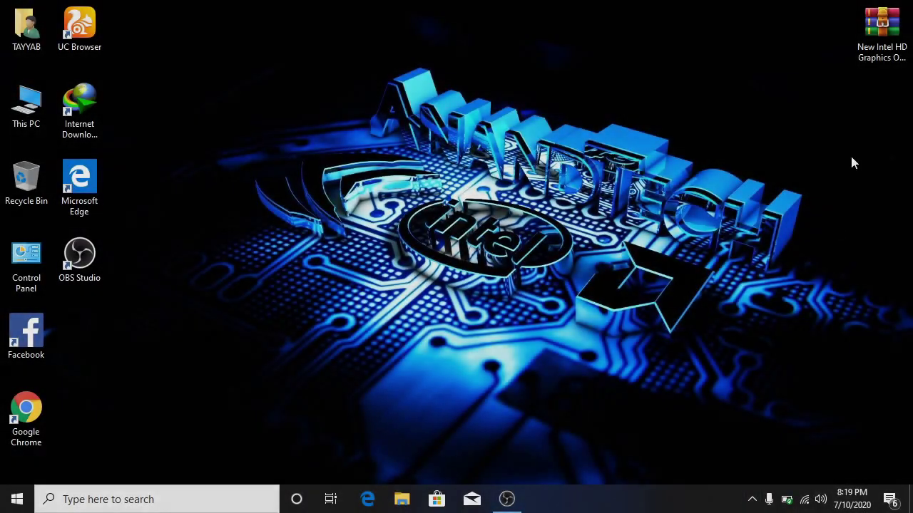
Step: Extract the New Intel HD Graphics Optimization Pack archive onto the desktop and open the extracted folder
{"action": "left_click_drag", "start_coordinate": [884, 45], "coordinate": [779, 47]}
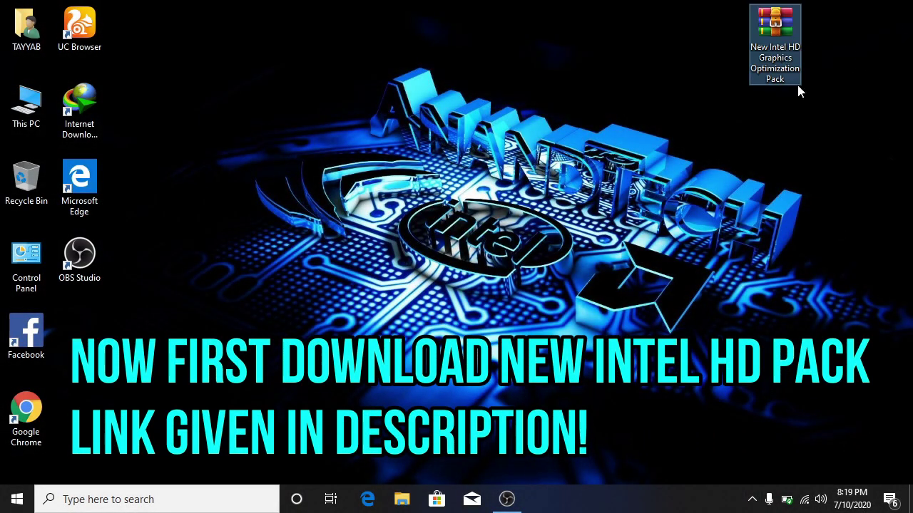
{"action": "right_click", "coordinate": [780, 47]}
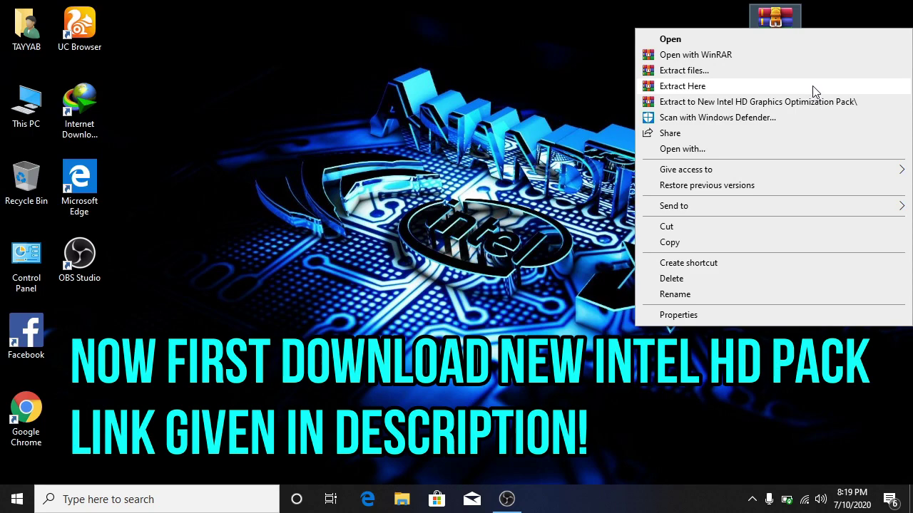
{"action": "left_click", "coordinate": [812, 86]}
{"action": "left_click_drag", "start_coordinate": [98, 351], "coordinate": [838, 40]}
{"action": "double_click", "coordinate": [837, 40]}
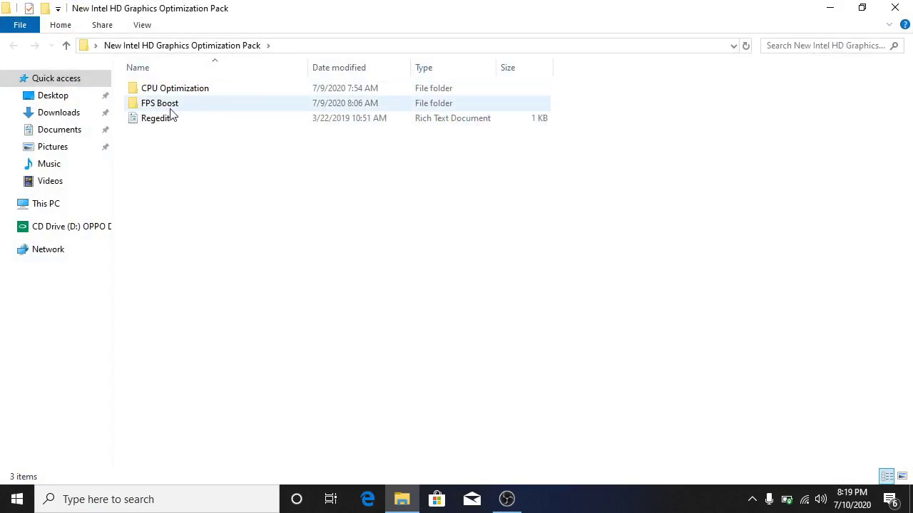
Step: Extract the Learix_2.0_Fps archive inside the FPS Boost folder
{"action": "double_click", "coordinate": [164, 107]}
{"action": "right_click", "coordinate": [158, 88]}
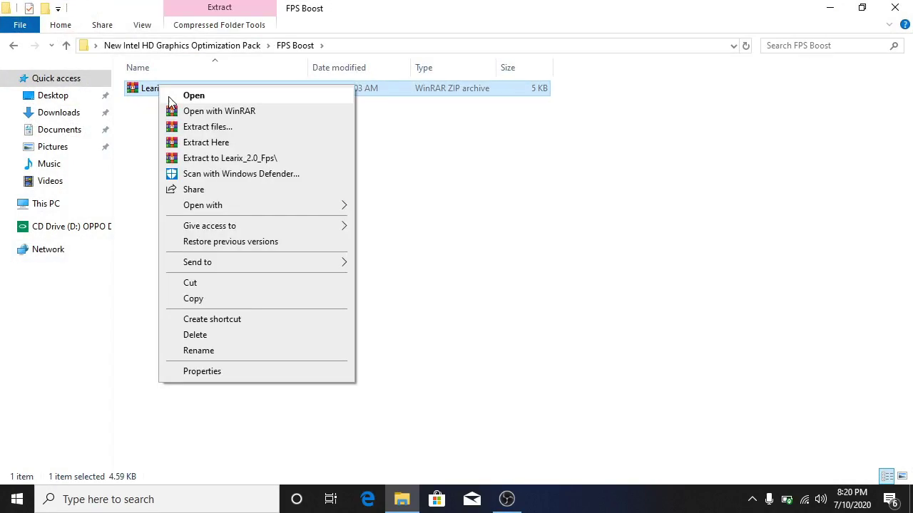
{"action": "left_click", "coordinate": [209, 142]}
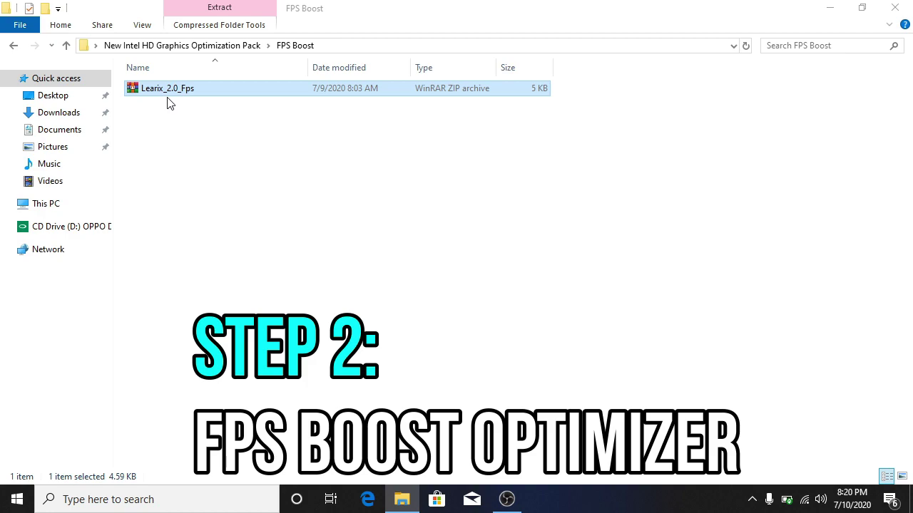
{"action": "right_click", "coordinate": [165, 85]}
{"action": "left_click", "coordinate": [228, 141]}
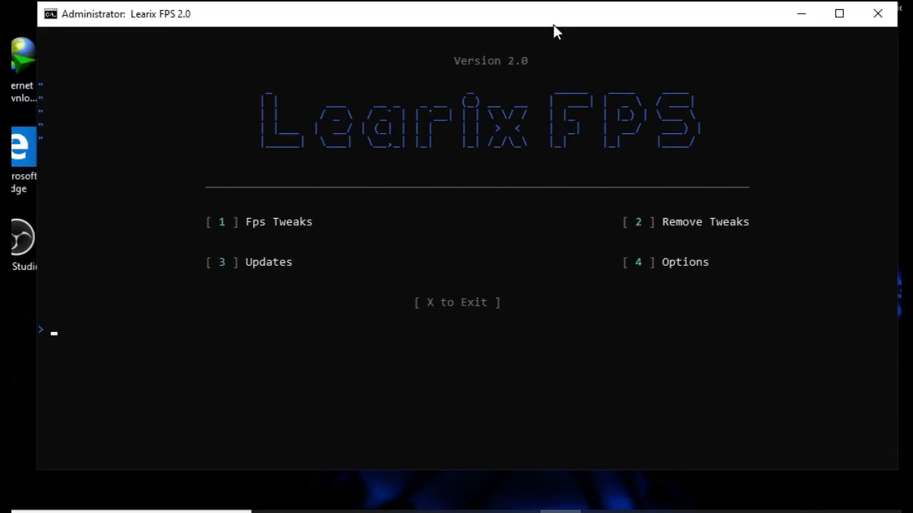
Step: Open Fps Tweaks in Learix FPS 2.0 and run the Cleaner
{"action": "left_click_drag", "start_coordinate": [554, 25], "coordinate": [558, 15]}
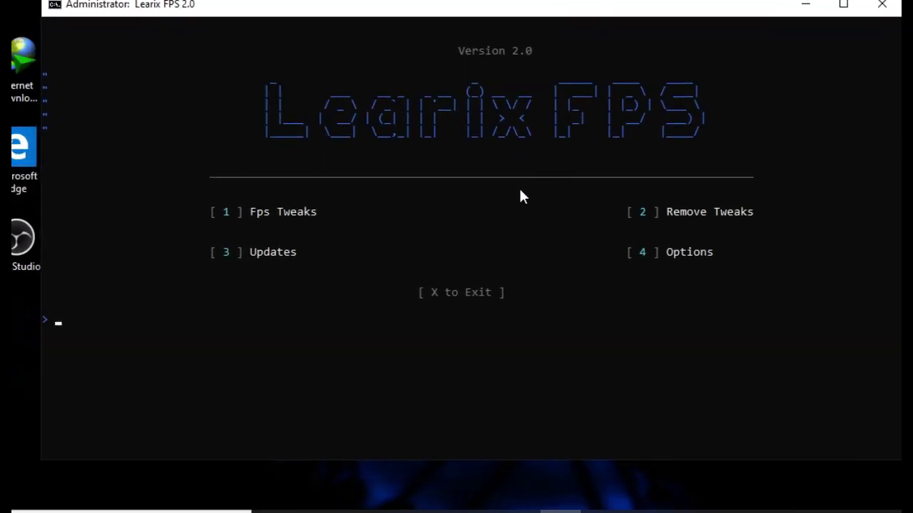
{"action": "key", "text": "Return"}
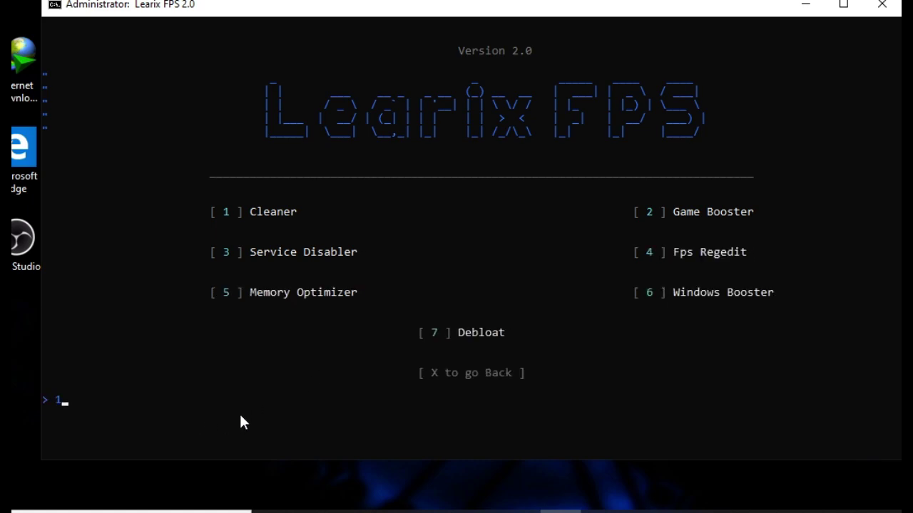
{"action": "key", "text": "Return"}
Step: Run the Game Booster and Service Disabler tweaks, options 2 and 3
{"action": "type", "text": "2"}
{"action": "key", "text": "Return"}
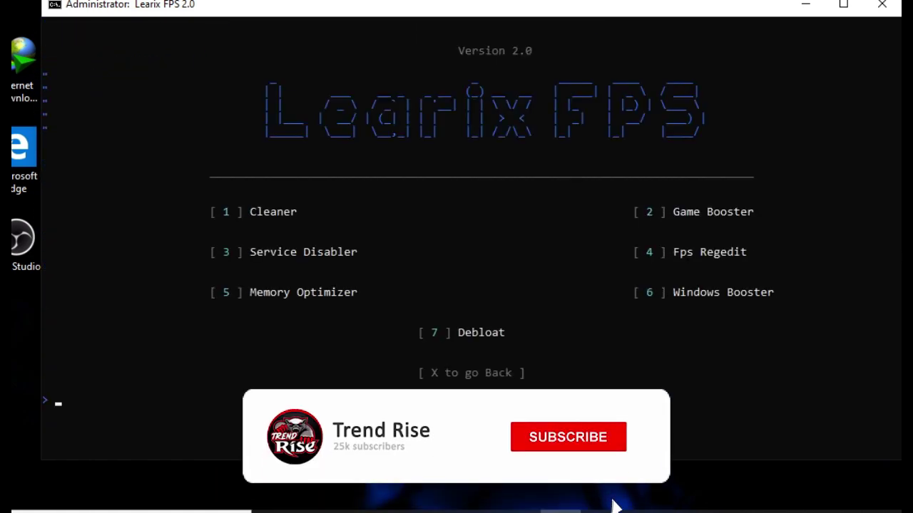
{"action": "type", "text": "3"}
{"action": "key", "text": "Return"}
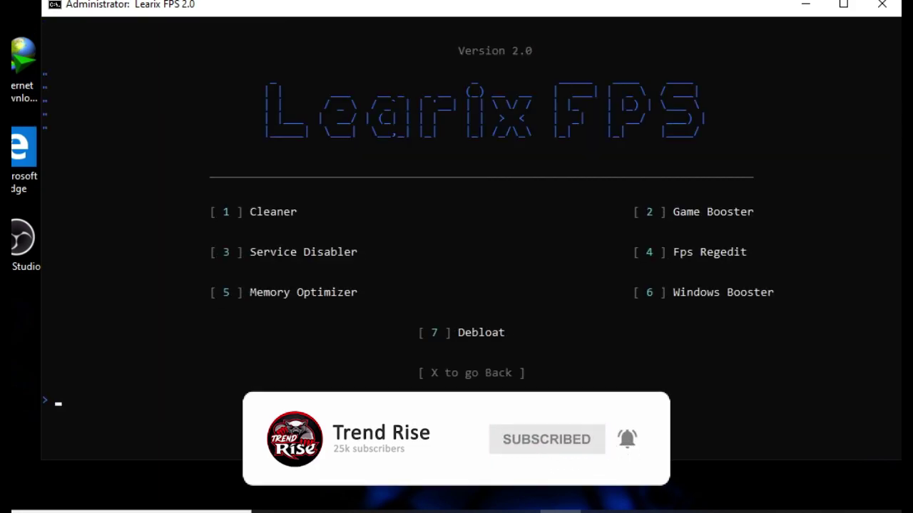
Step: Run the Fps Regedit tweak, option 4, and run option 2, Game Booster, once more
{"action": "type", "text": "4"}
{"action": "key", "text": "Return"}
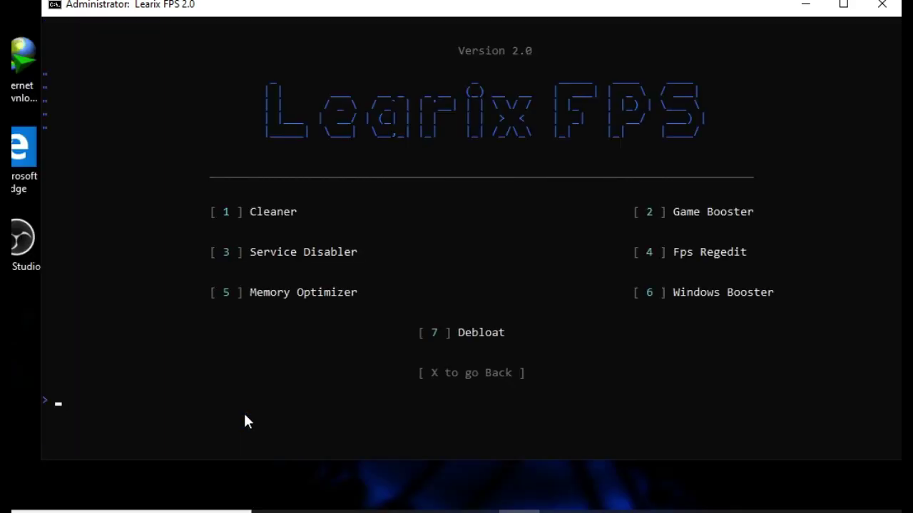
{"action": "type", "text": "2"}
{"action": "key", "text": "Return"}
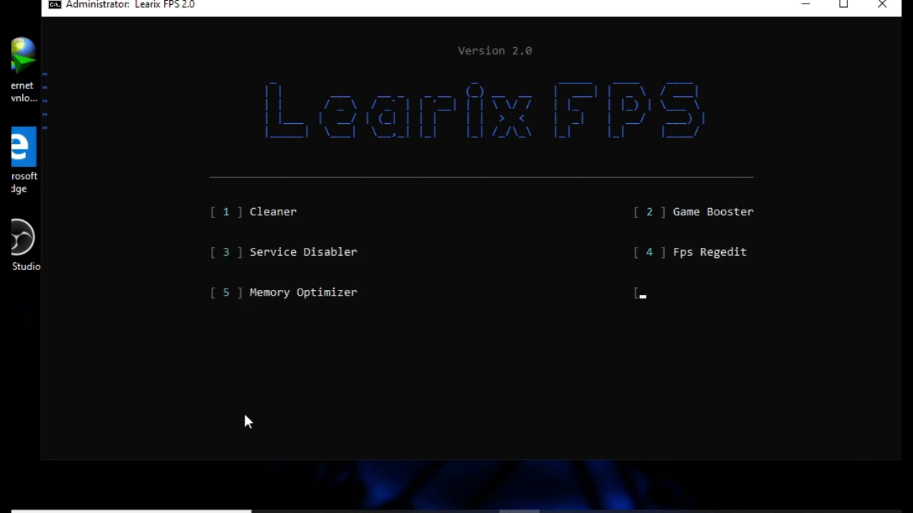
Step: Run the Fps Regedit tweak, option 4, and return to the Learix main menu
{"action": "type", "text": "4"}
{"action": "key", "text": "Return"}
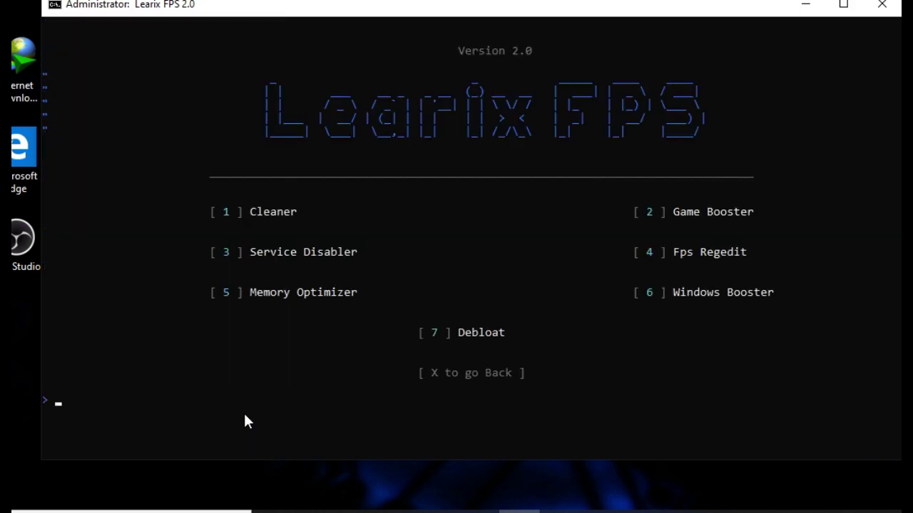
{"action": "key", "text": "Return"}
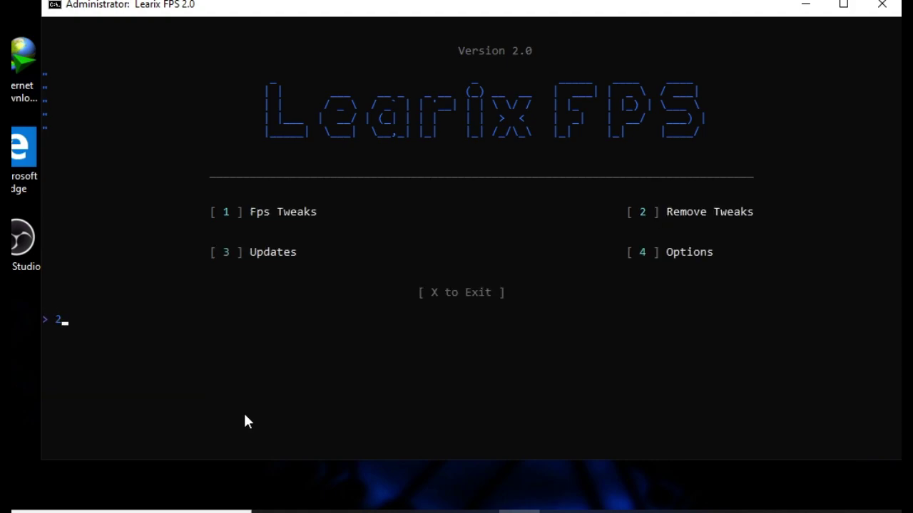
Step: View the Remove Tweaks options, go back to the main menu and exit Learix FPS
{"action": "key", "text": "Return"}
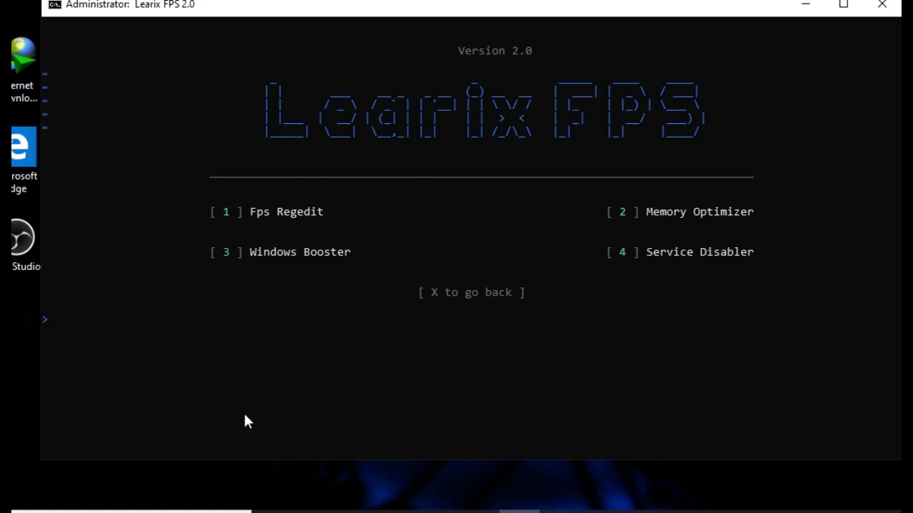
{"action": "type", "text": "x"}
{"action": "key", "text": "Return"}
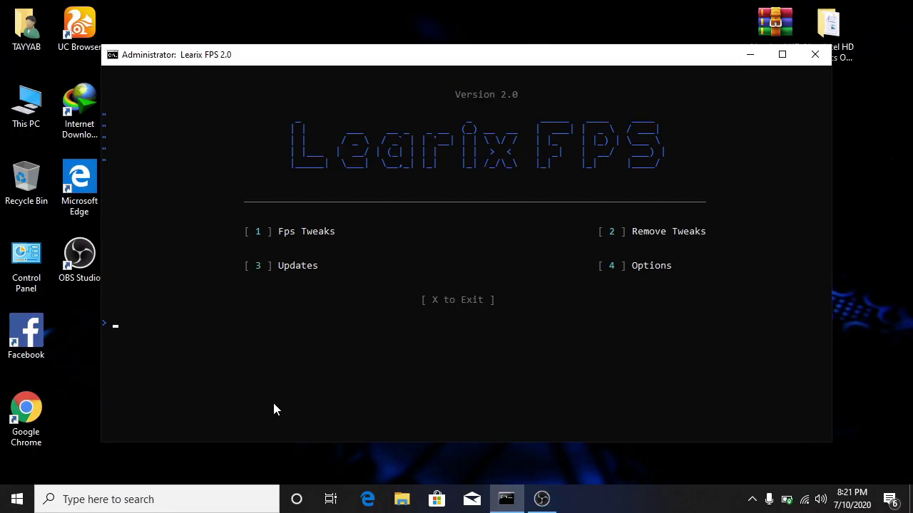
{"action": "type", "text": "x"}
{"action": "key", "text": "Return"}
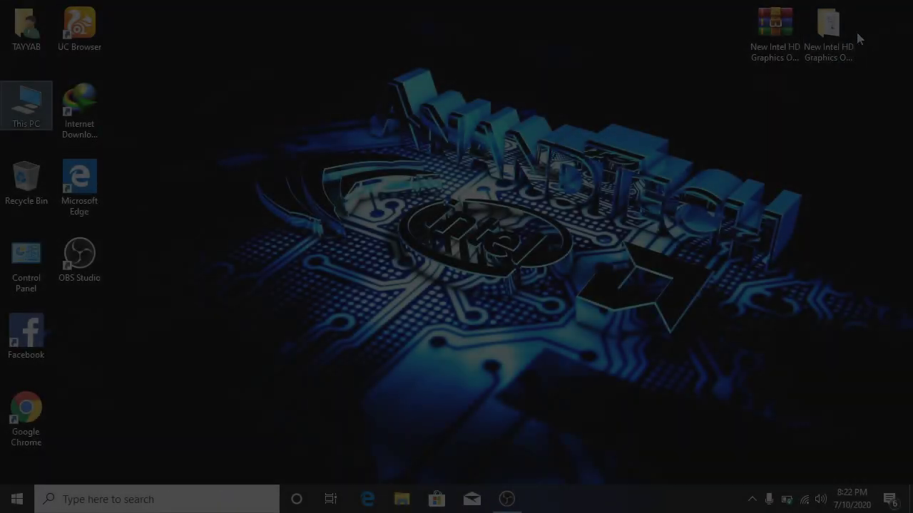
Step: Extract the parkcontrolsetup64 archive inside the CPU Optimization folder of the New Intel HD Graphics Optimization Pack
{"action": "double_click", "coordinate": [828, 25]}
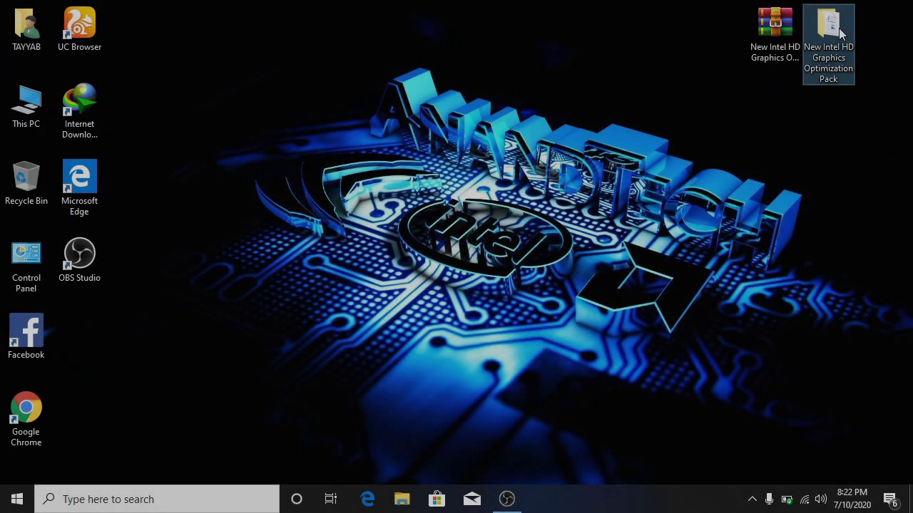
{"action": "double_click", "coordinate": [216, 89]}
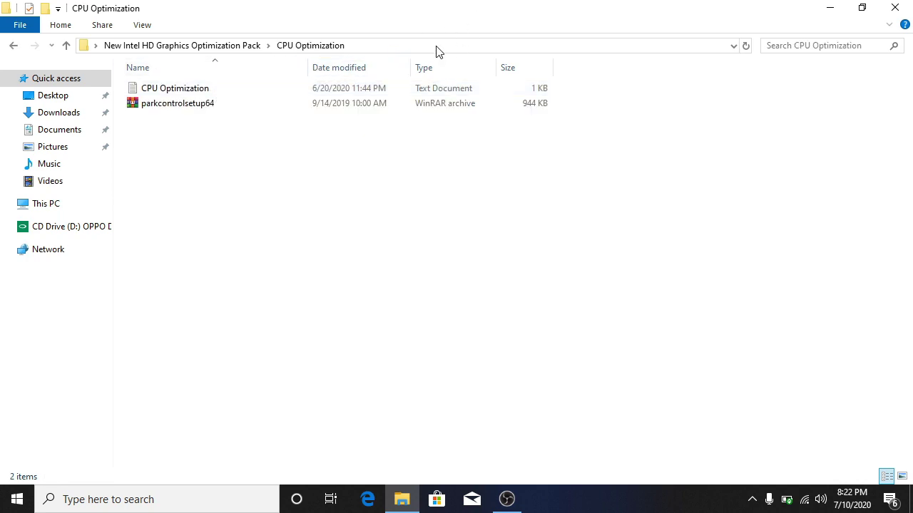
{"action": "left_click", "coordinate": [168, 113]}
{"action": "right_click", "coordinate": [171, 112]}
{"action": "left_click", "coordinate": [233, 163]}
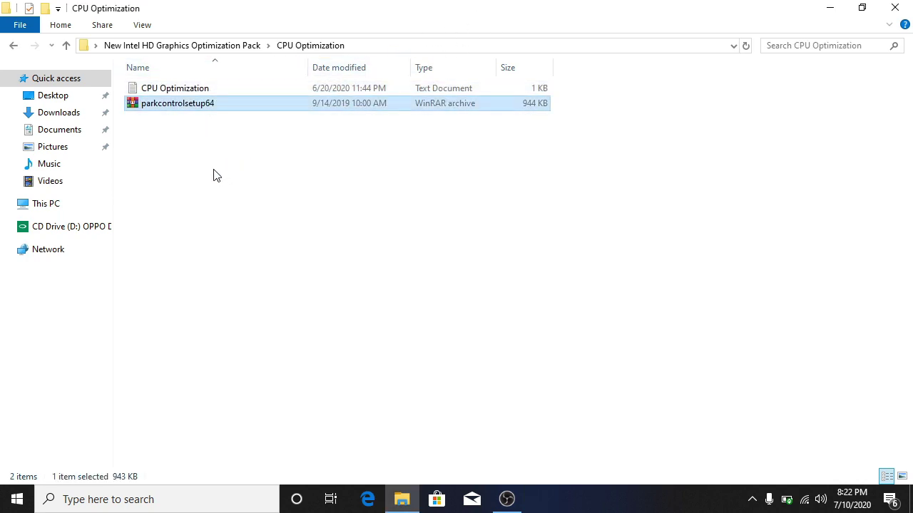
Step: Install ParkControl by running parkcontrolsetup64 as administrator and accepting the license, then minimize the ParkControl window
{"action": "right_click", "coordinate": [172, 105]}
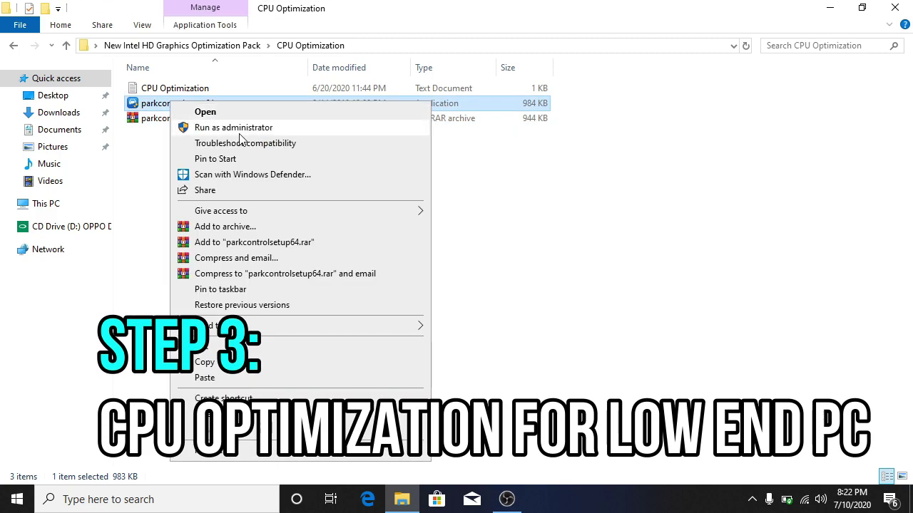
{"action": "left_click", "coordinate": [214, 128]}
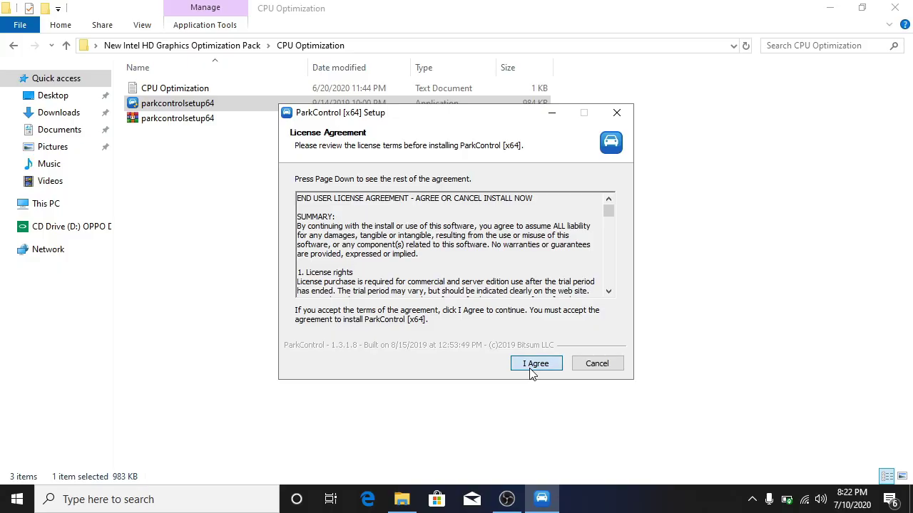
{"action": "left_click", "coordinate": [534, 369]}
{"action": "left_click", "coordinate": [531, 366]}
{"action": "left_click", "coordinate": [534, 369]}
{"action": "left_click", "coordinate": [529, 363]}
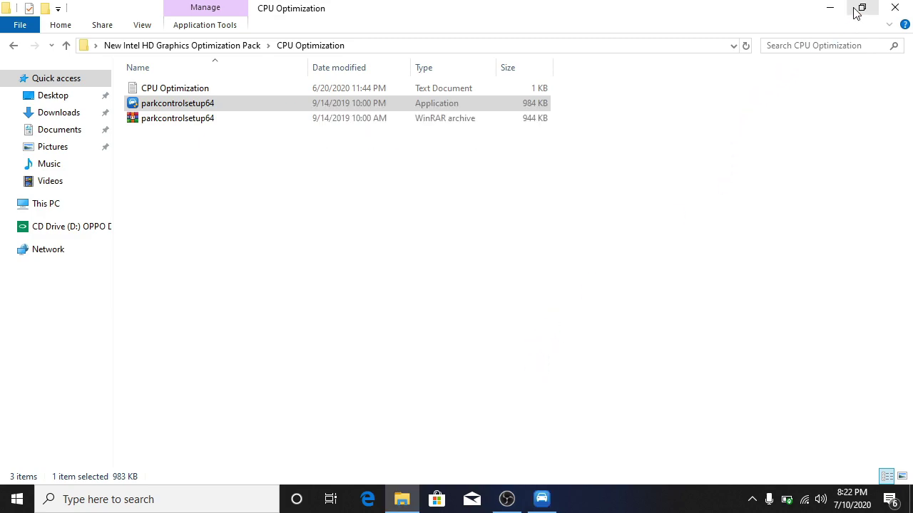
{"action": "left_click", "coordinate": [542, 500]}
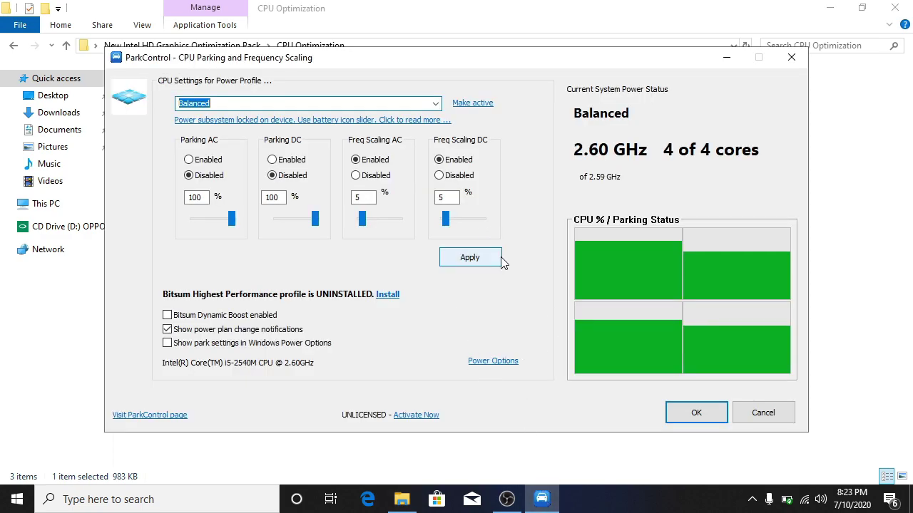
{"action": "left_click", "coordinate": [726, 57]}
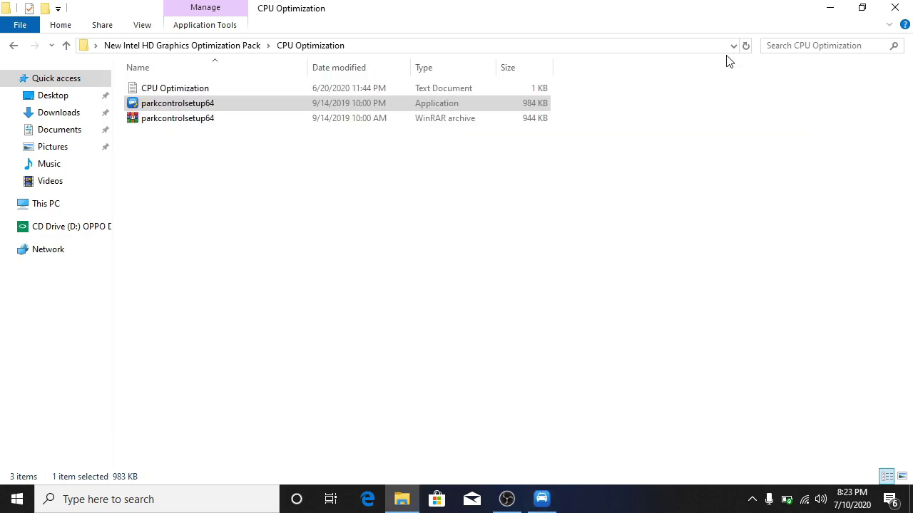
Step: Search for CMD and start Command Prompt as administrator
{"action": "left_click", "coordinate": [20, 499]}
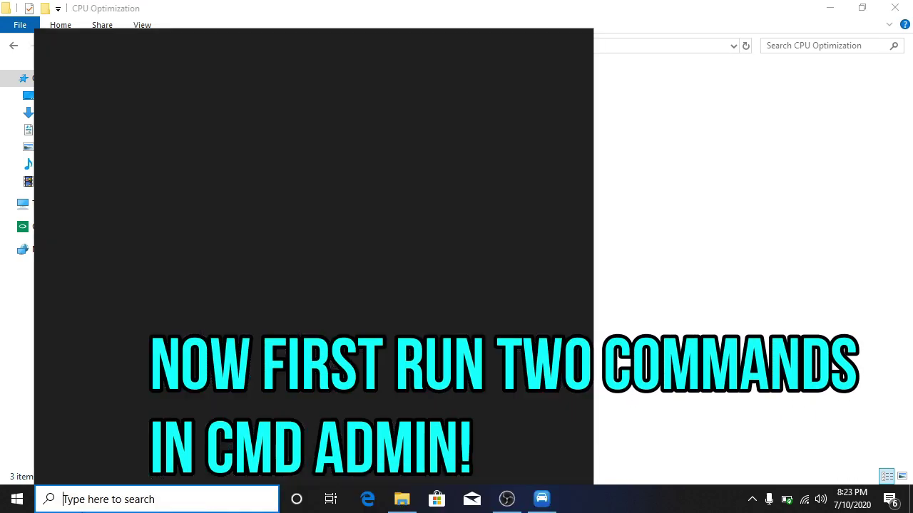
{"action": "type", "text": "c"}
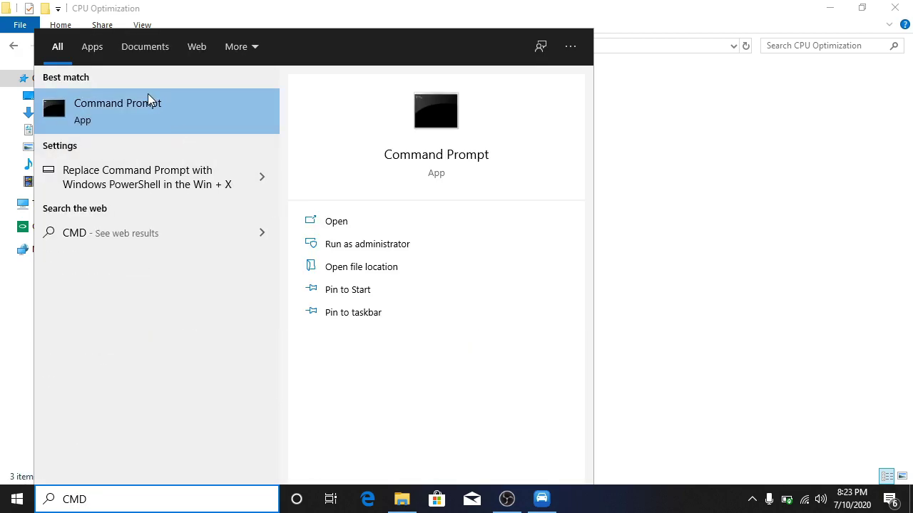
{"action": "right_click", "coordinate": [149, 97]}
{"action": "left_click", "coordinate": [198, 110]}
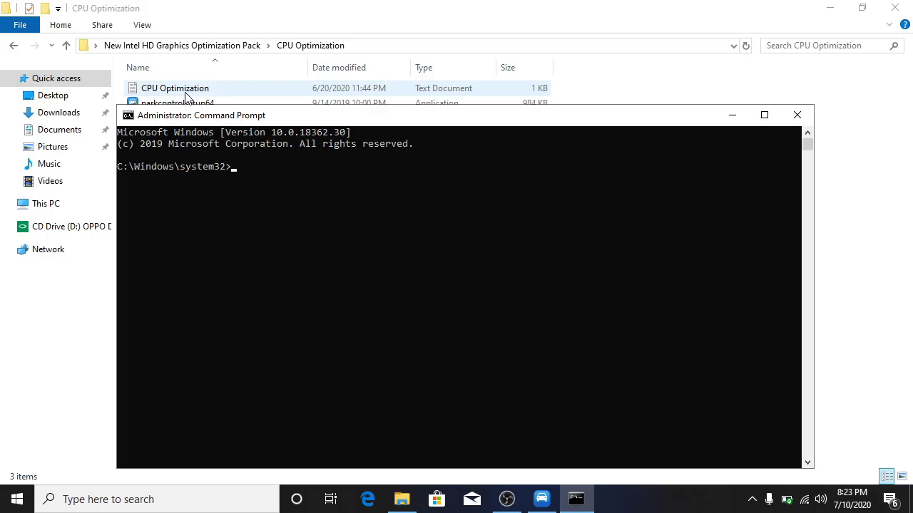
Step: Open the CPU Optimization text document and copy only the command bcdedit /set disabledynamictick yes
{"action": "double_click", "coordinate": [193, 87]}
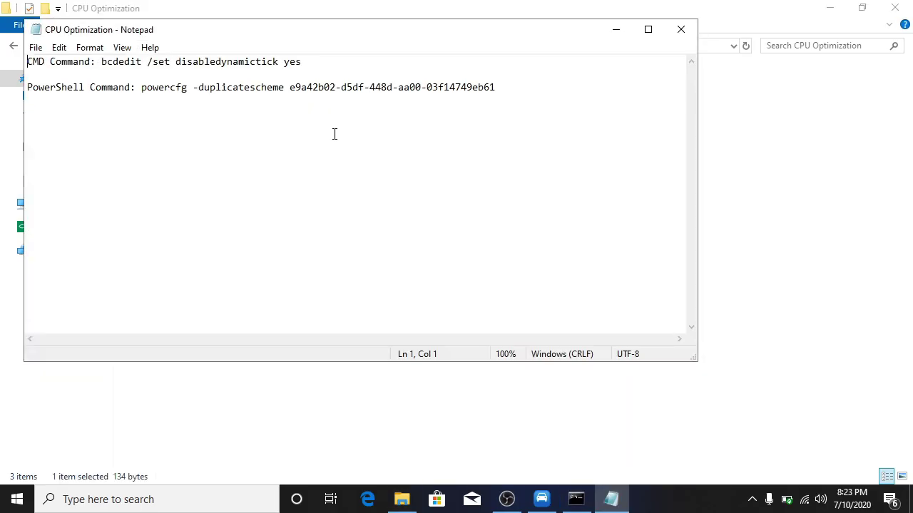
{"action": "left_click_drag", "start_coordinate": [288, 35], "coordinate": [507, 48]}
{"action": "left_click_drag", "start_coordinate": [538, 77], "coordinate": [228, 73]}
{"action": "right_click", "coordinate": [287, 85]}
{"action": "left_click", "coordinate": [371, 118]}
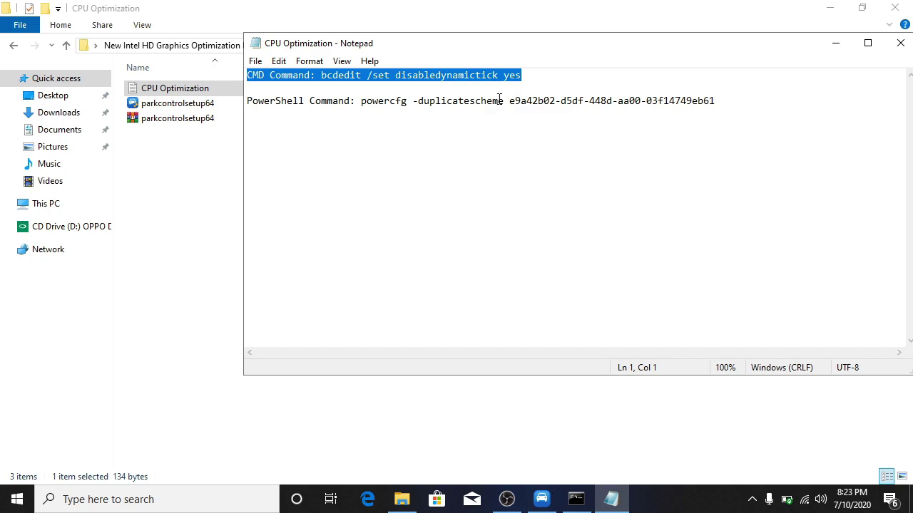
{"action": "left_click_drag", "start_coordinate": [532, 75], "coordinate": [320, 80]}
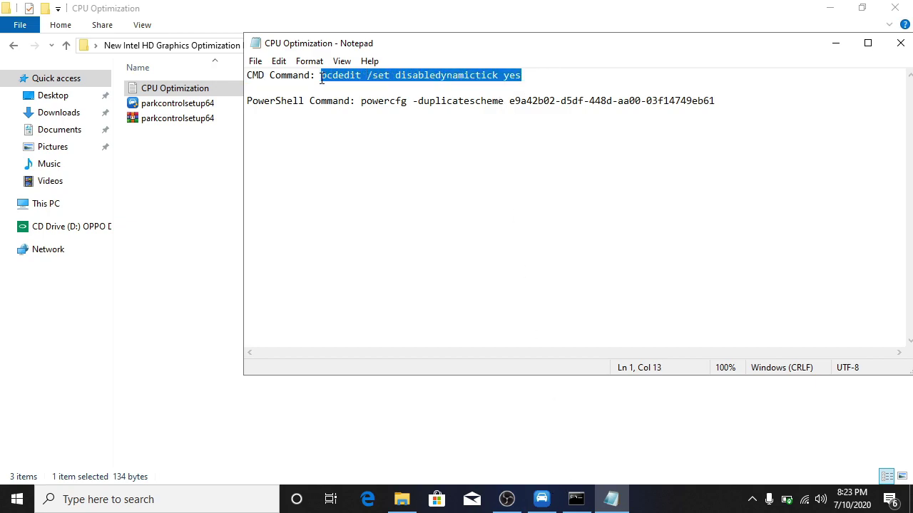
{"action": "right_click", "coordinate": [336, 69]}
{"action": "left_click", "coordinate": [377, 118]}
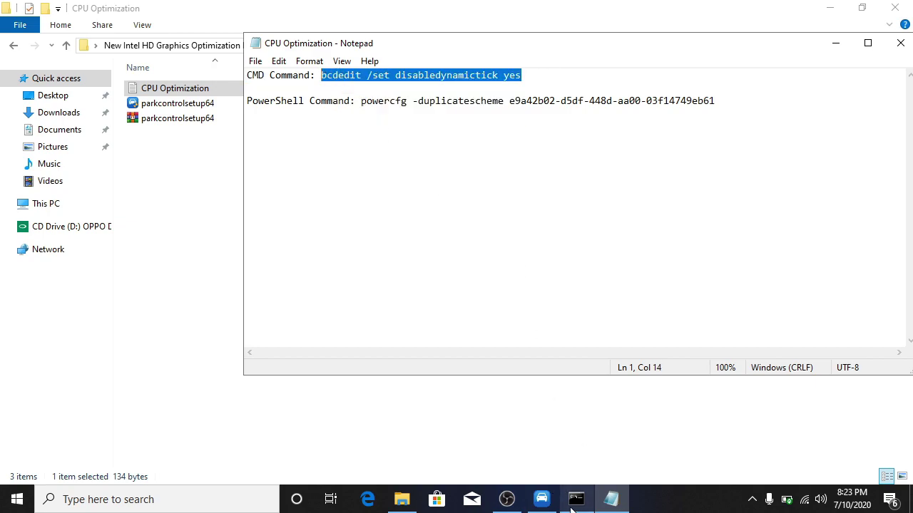
Step: Run bcdedit /set disabledynamictick yes in the administrator Command Prompt and minimize its window
{"action": "left_click", "coordinate": [570, 497]}
{"action": "right_click", "coordinate": [253, 172]}
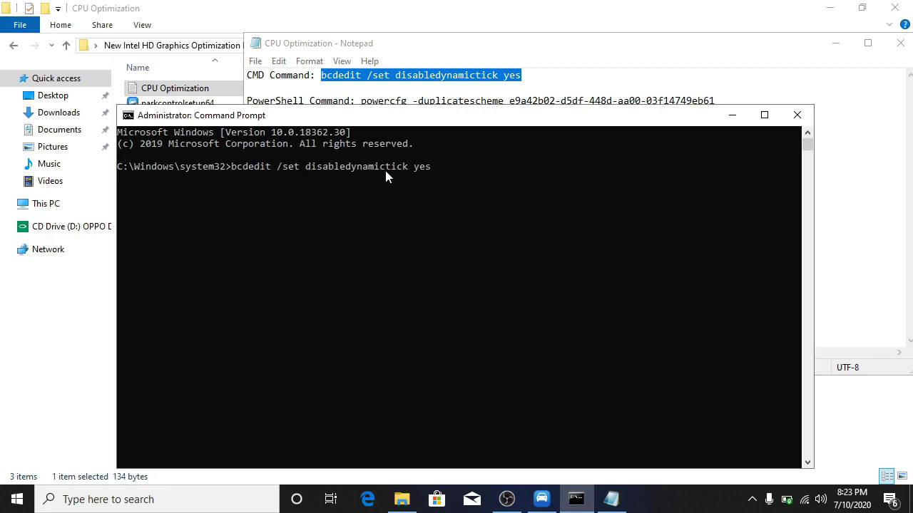
{"action": "key", "text": "Return"}
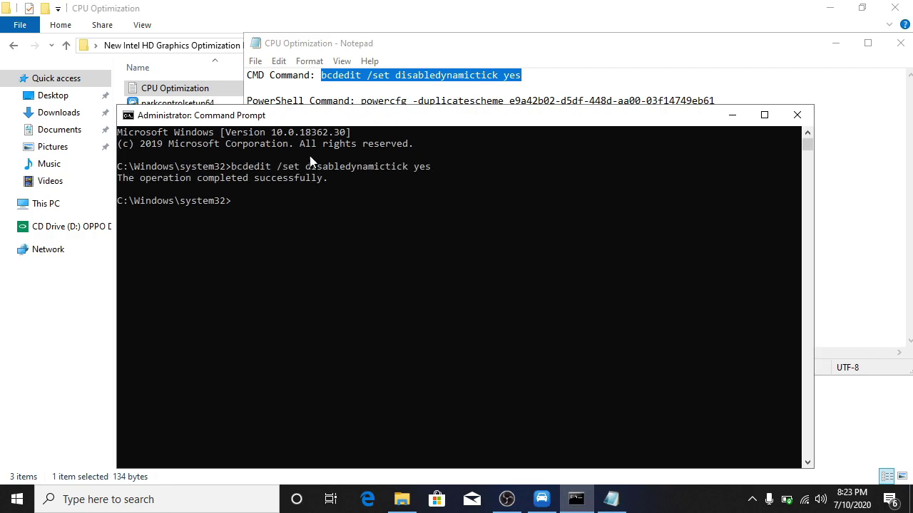
{"action": "left_click", "coordinate": [731, 115]}
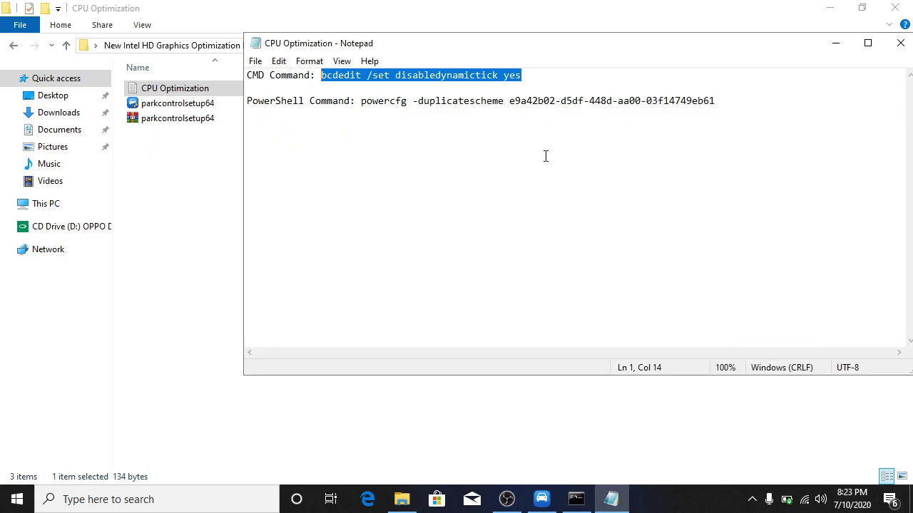
Step: Copy the powercfg -duplicatescheme command with its GUID from the text document and minimize Notepad
{"action": "left_click_drag", "start_coordinate": [717, 100], "coordinate": [334, 99]}
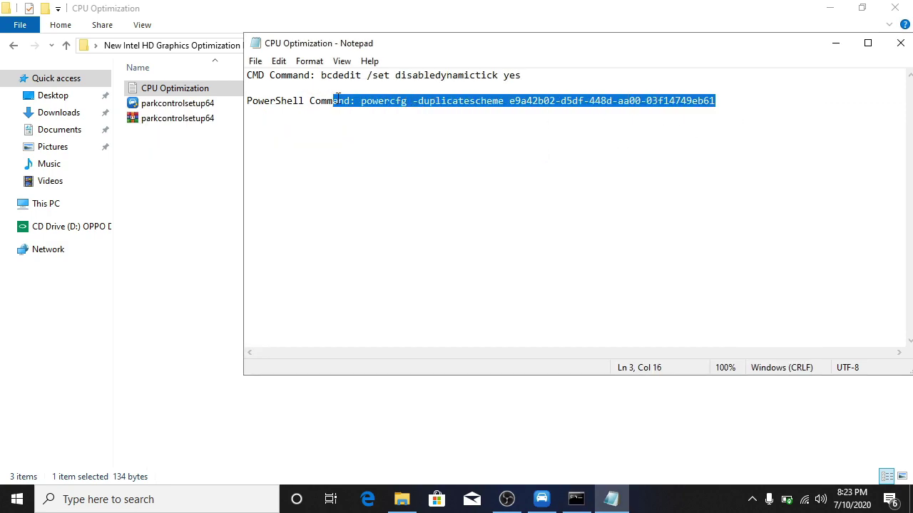
{"action": "right_click", "coordinate": [400, 100]}
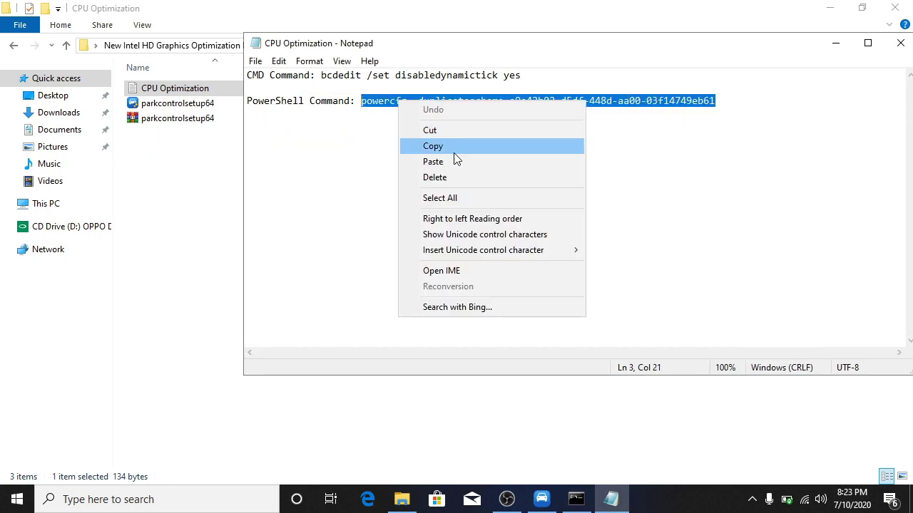
{"action": "left_click", "coordinate": [452, 149]}
{"action": "left_click", "coordinate": [830, 42]}
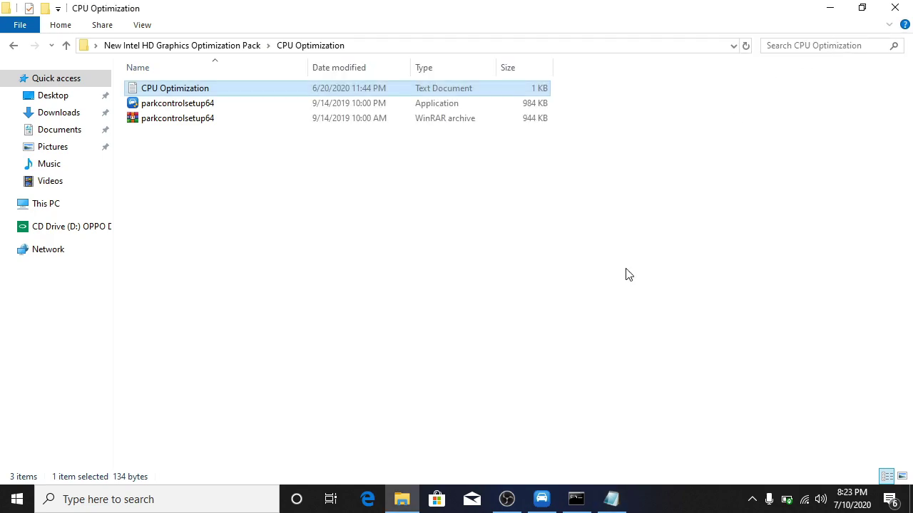
Step: Run powercfg -duplicatescheme e9a42b02-d5df-448d-aa00-03f14749eb61 in Command Prompt and close the window
{"action": "left_click", "coordinate": [576, 499]}
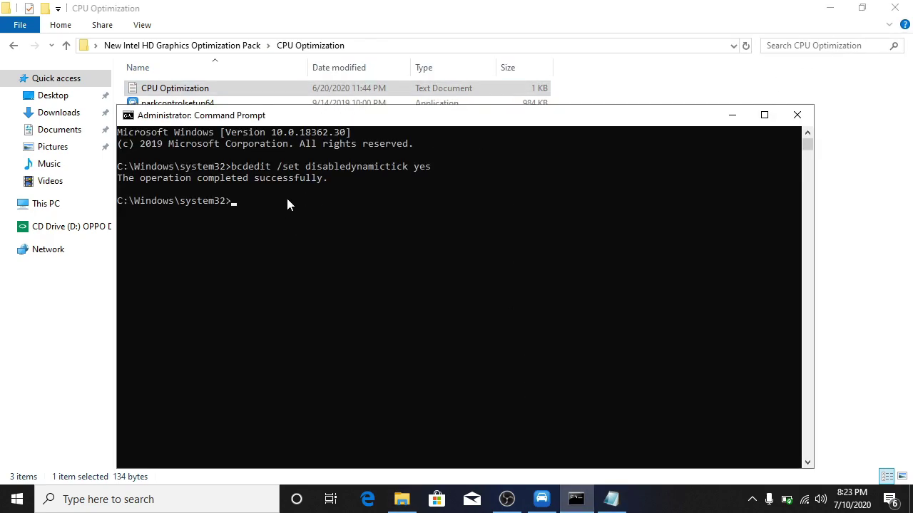
{"action": "key", "text": "ctrl+v"}
{"action": "key", "text": "Return"}
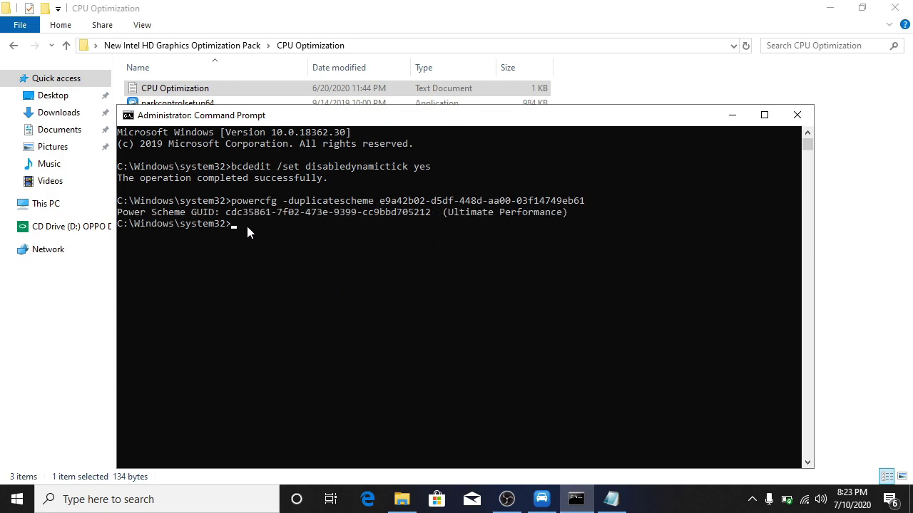
{"action": "left_click", "coordinate": [795, 116]}
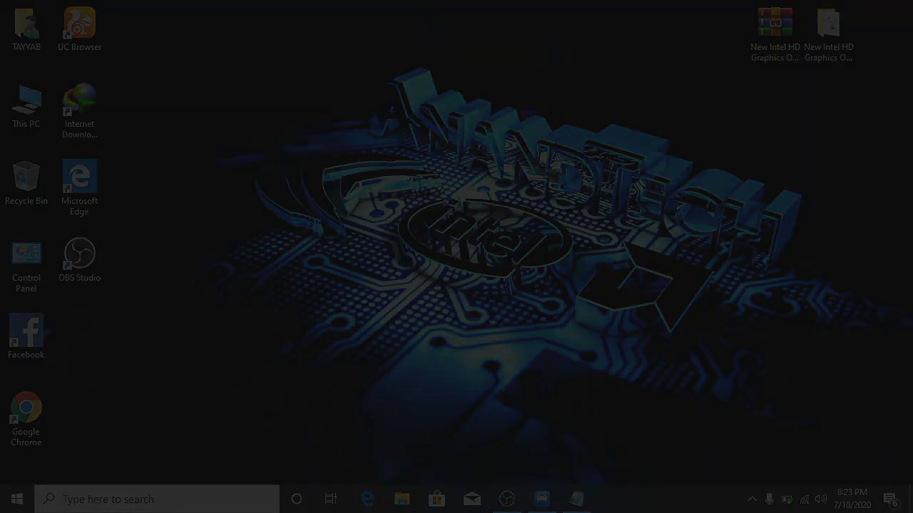
Step: Search Windows for ParkControl and open the app
{"action": "left_click", "coordinate": [202, 492]}
{"action": "type", "text": "PARK"}
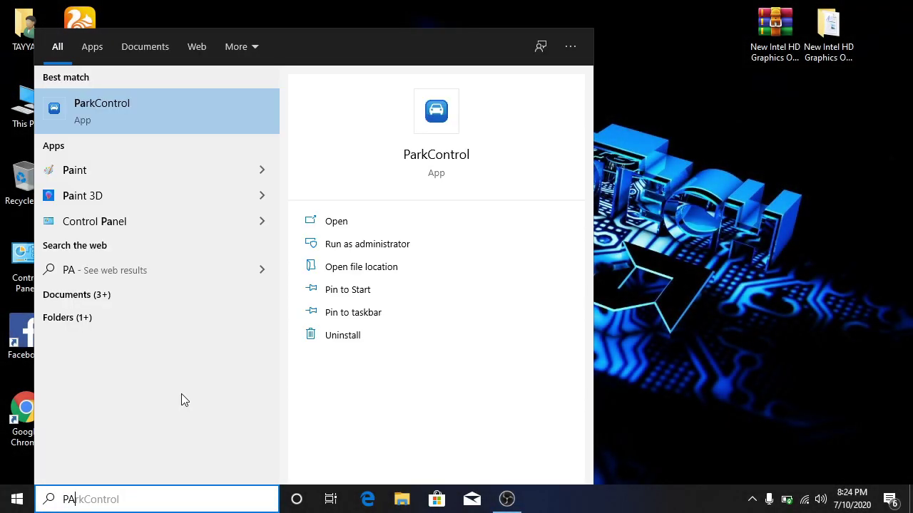
{"action": "left_click", "coordinate": [139, 118]}
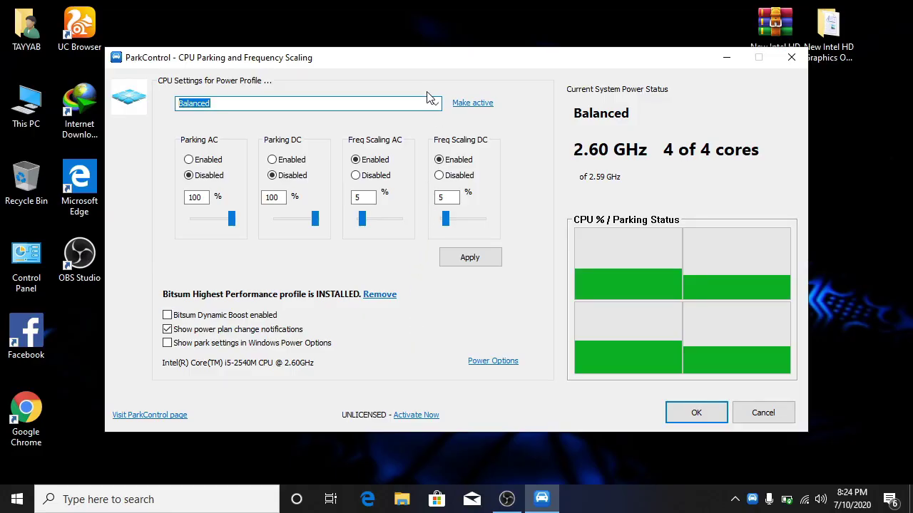
Step: Choose the Ultimate Performance power profile, disable frequency scaling for AC and DC at 100%, and apply the settings
{"action": "left_click", "coordinate": [435, 103]}
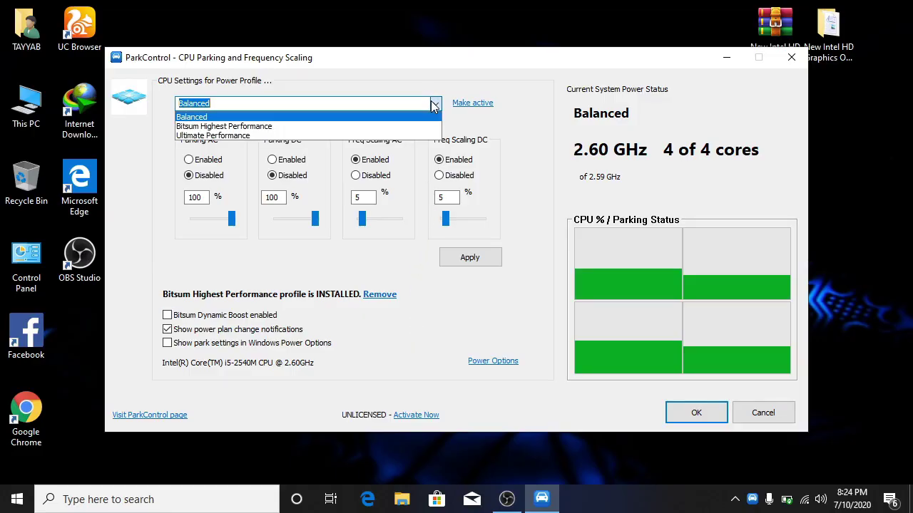
{"action": "left_click", "coordinate": [281, 136]}
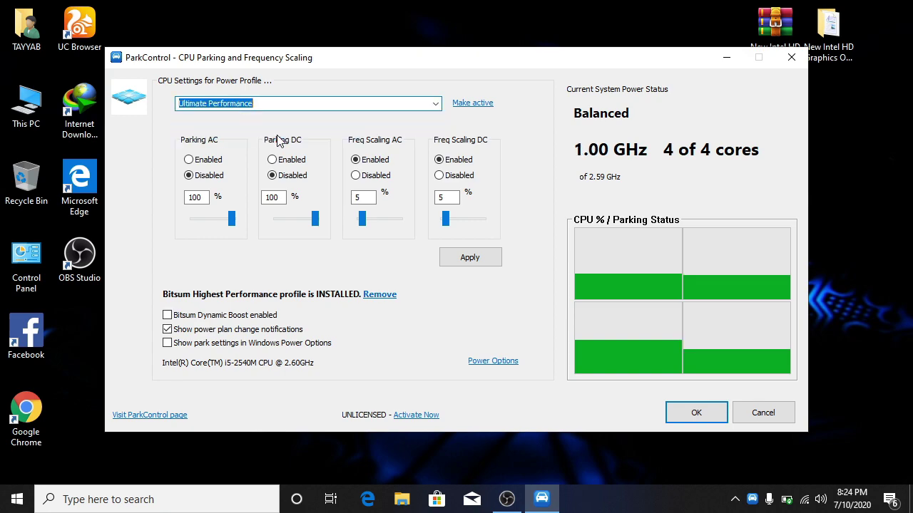
{"action": "left_click", "coordinate": [440, 175]}
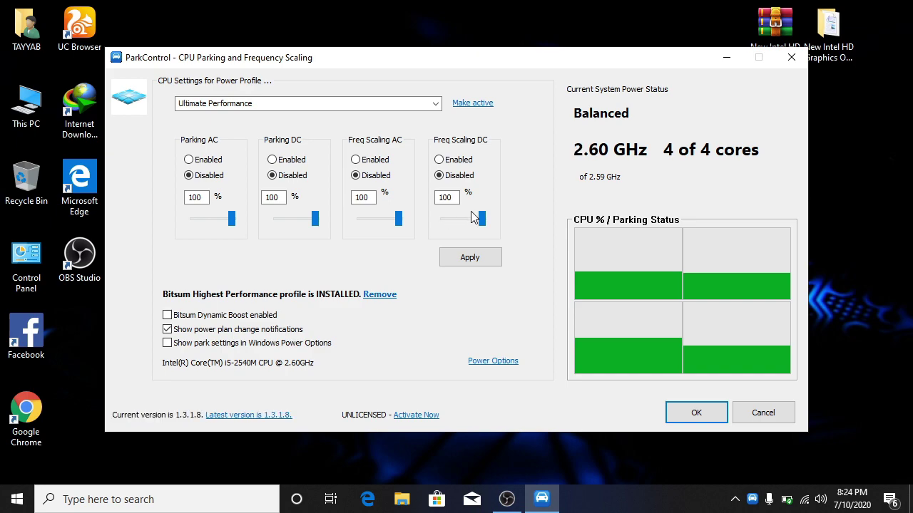
{"action": "left_click", "coordinate": [495, 258]}
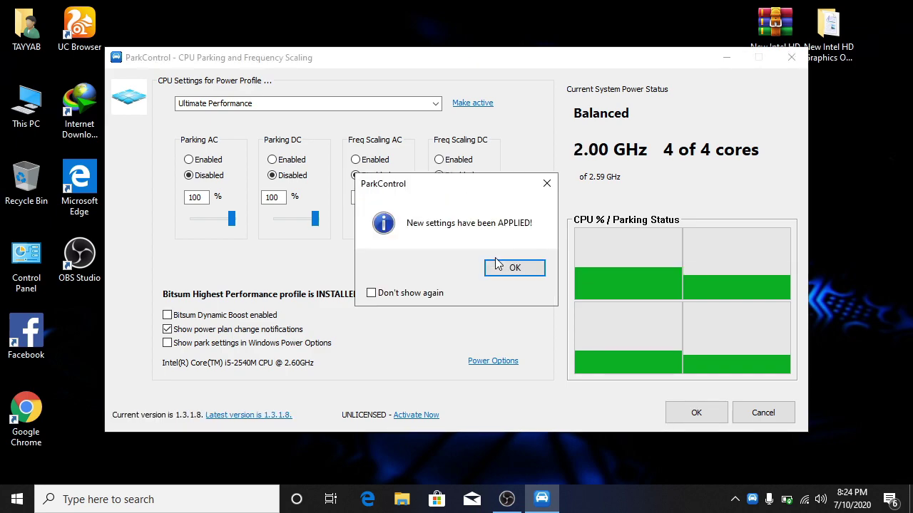
Step: Dismiss the applied-settings notice, enable showing park settings in Windows Power Options, and close ParkControl with the changes accepted
{"action": "left_click", "coordinate": [514, 268]}
{"action": "left_click", "coordinate": [473, 263]}
{"action": "left_click", "coordinate": [488, 270]}
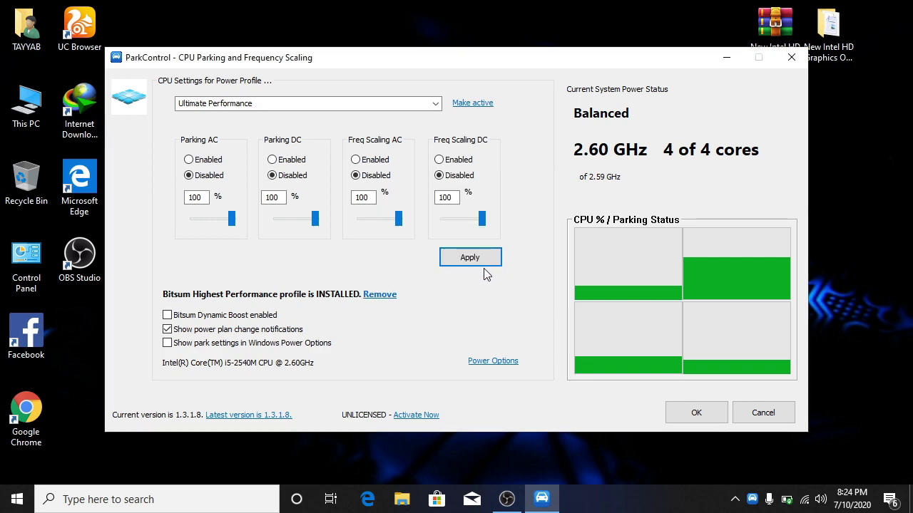
{"action": "left_click", "coordinate": [238, 347]}
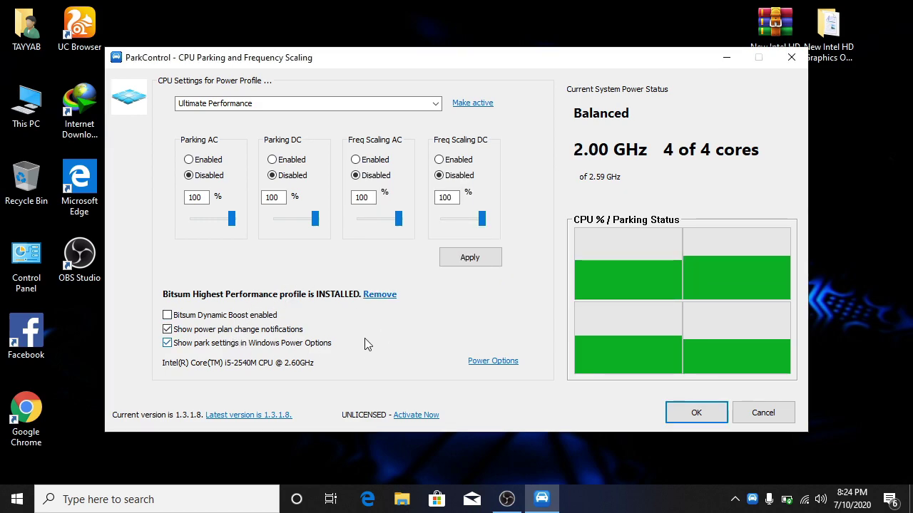
{"action": "left_click", "coordinate": [698, 421]}
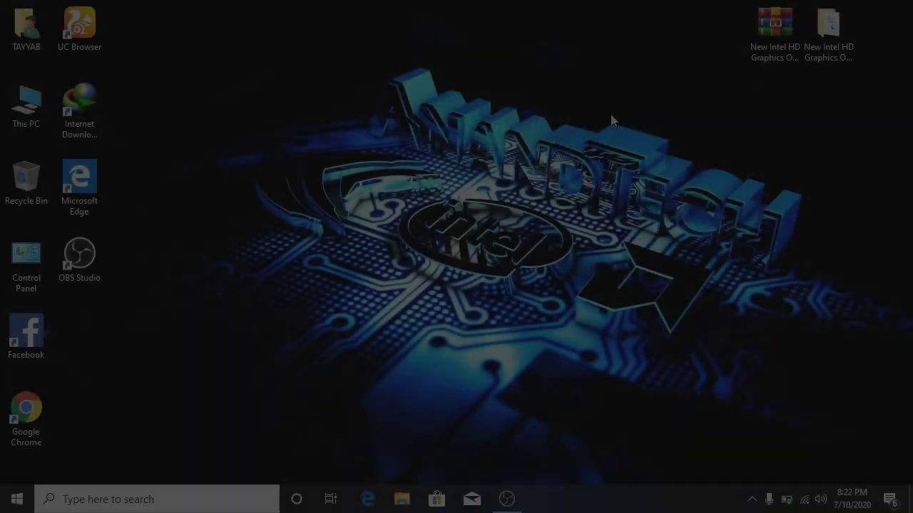
{"action": "right_click", "coordinate": [576, 71]}
{"action": "left_click", "coordinate": [627, 112]}
{"action": "left_click", "coordinate": [751, 499]}
{"action": "left_click", "coordinate": [751, 499]}
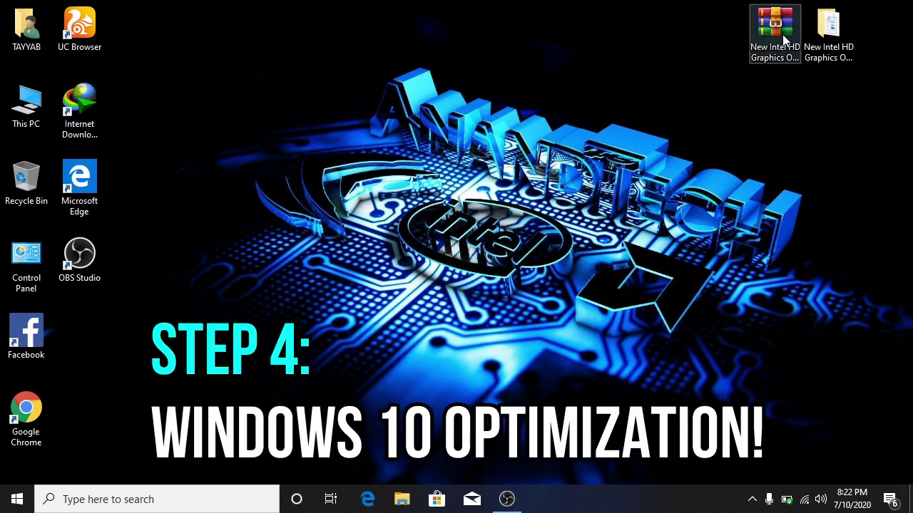
Step: Open the computer's advanced system settings from This PC and bring up the Performance Options
{"action": "right_click", "coordinate": [18, 93]}
{"action": "left_click", "coordinate": [93, 258]}
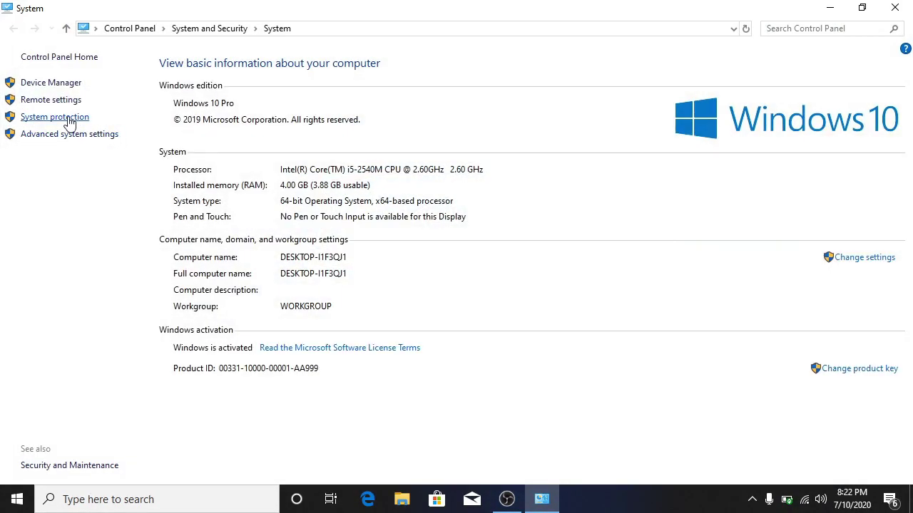
{"action": "left_click", "coordinate": [100, 135]}
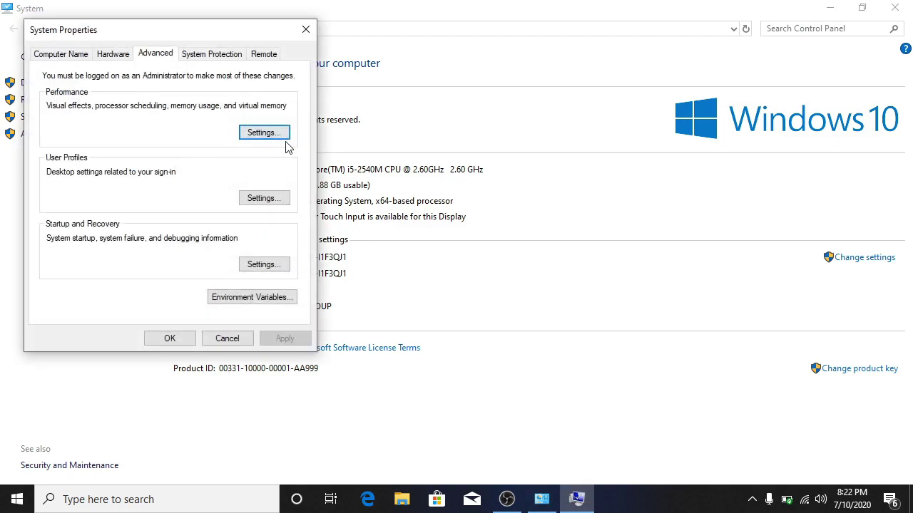
{"action": "left_click", "coordinate": [277, 133]}
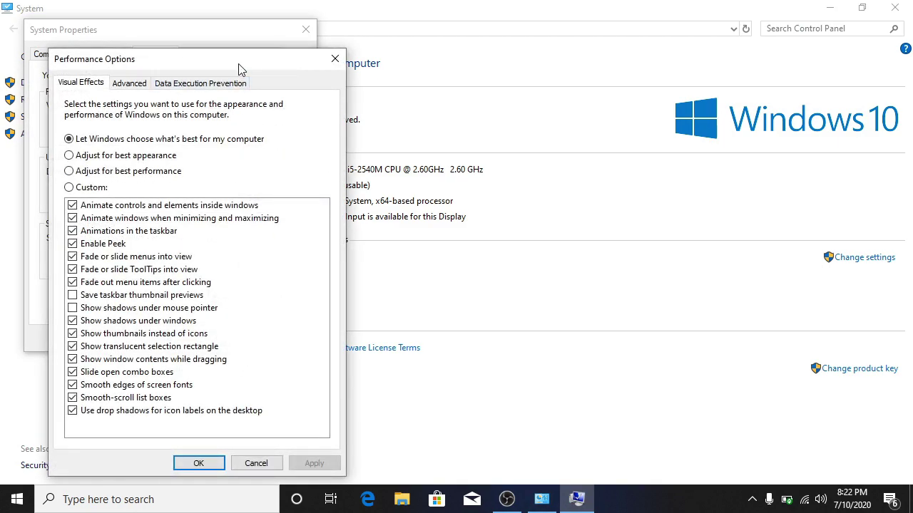
{"action": "left_click_drag", "start_coordinate": [238, 67], "coordinate": [438, 36]}
Step: Adjust visual effects for best performance, keeping only smooth font edges, saved taskbar thumbnail previews and thumbnails instead of icons, and apply
{"action": "left_click", "coordinate": [373, 141]}
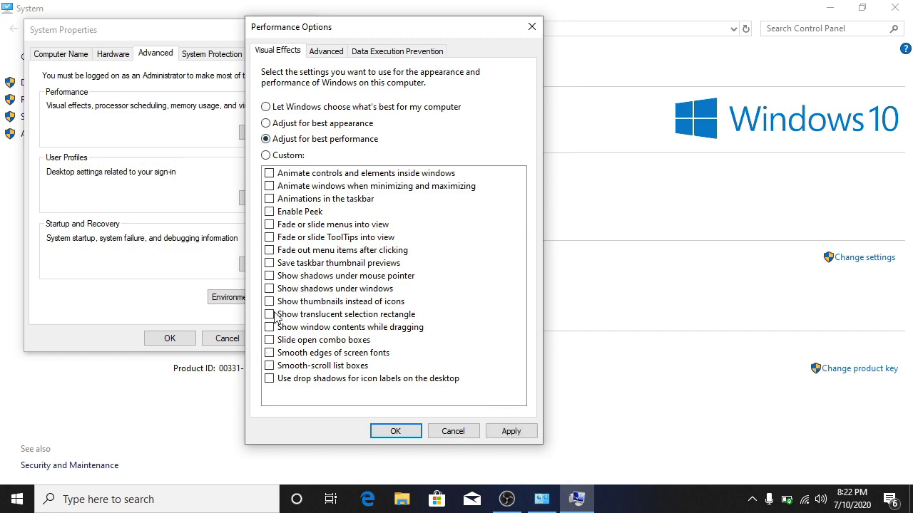
{"action": "left_click", "coordinate": [269, 353]}
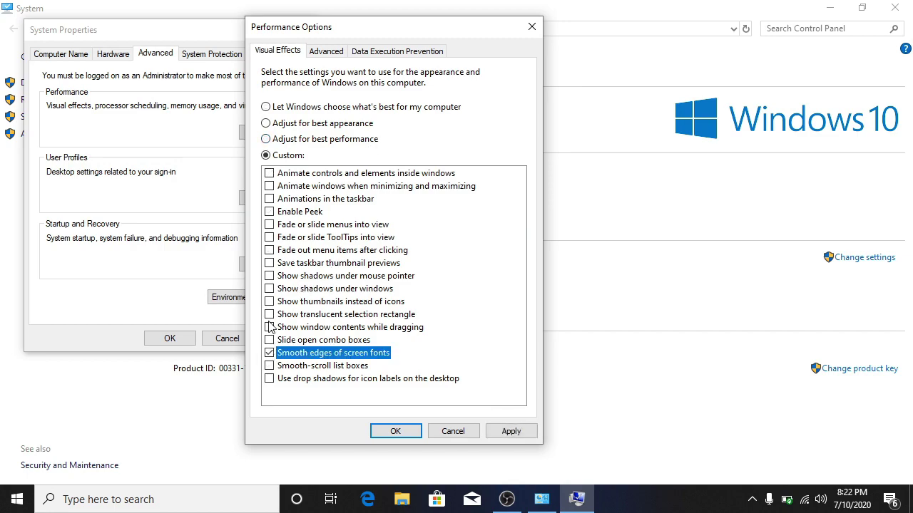
{"action": "left_click", "coordinate": [269, 263]}
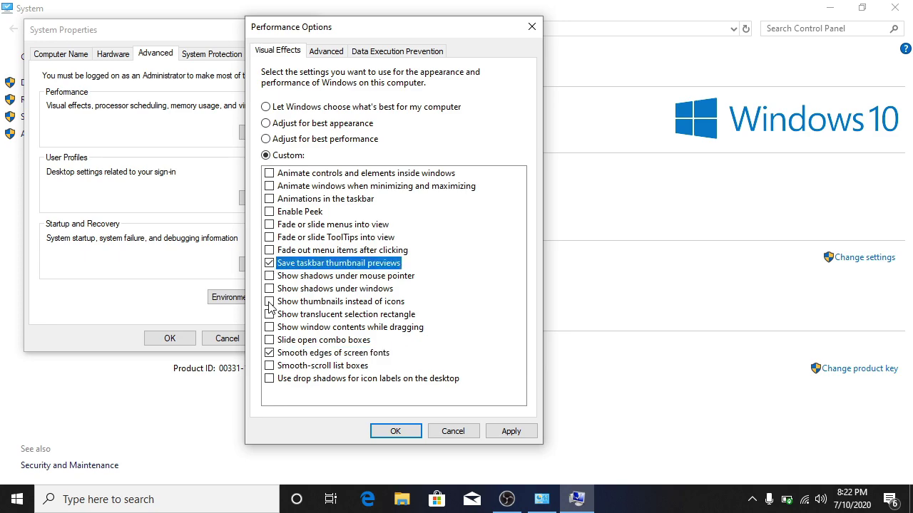
{"action": "left_click", "coordinate": [269, 302]}
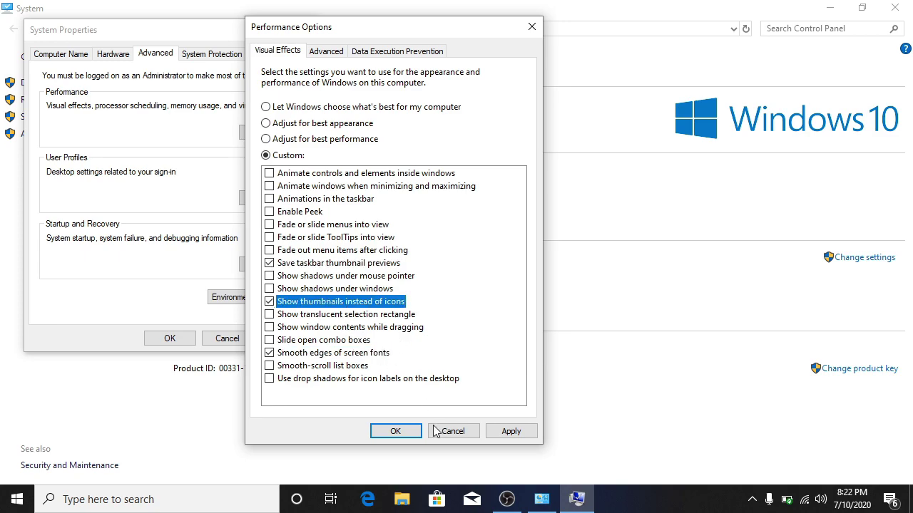
{"action": "left_click", "coordinate": [513, 432]}
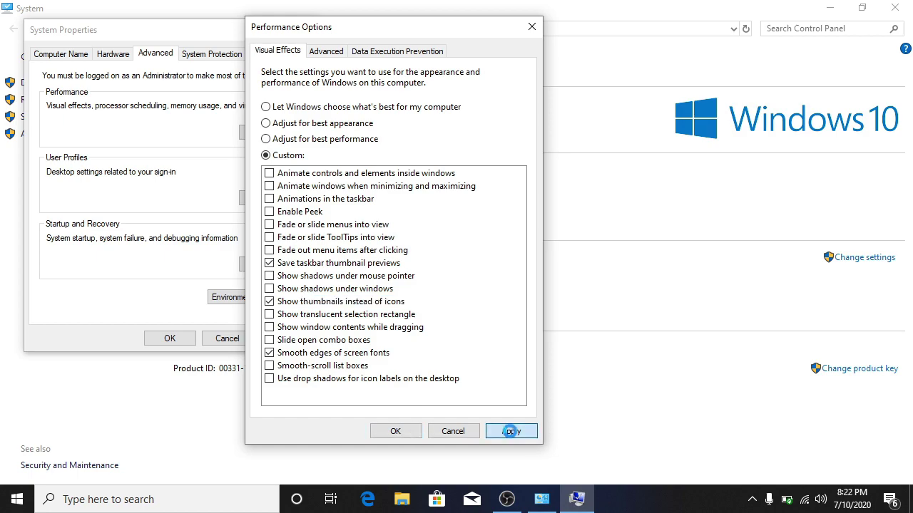
{"action": "left_click", "coordinate": [396, 431]}
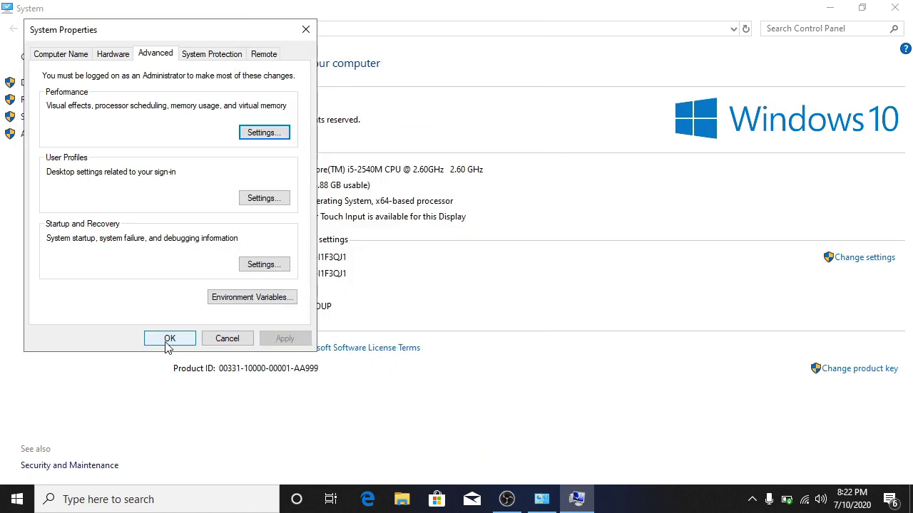
{"action": "left_click", "coordinate": [169, 340]}
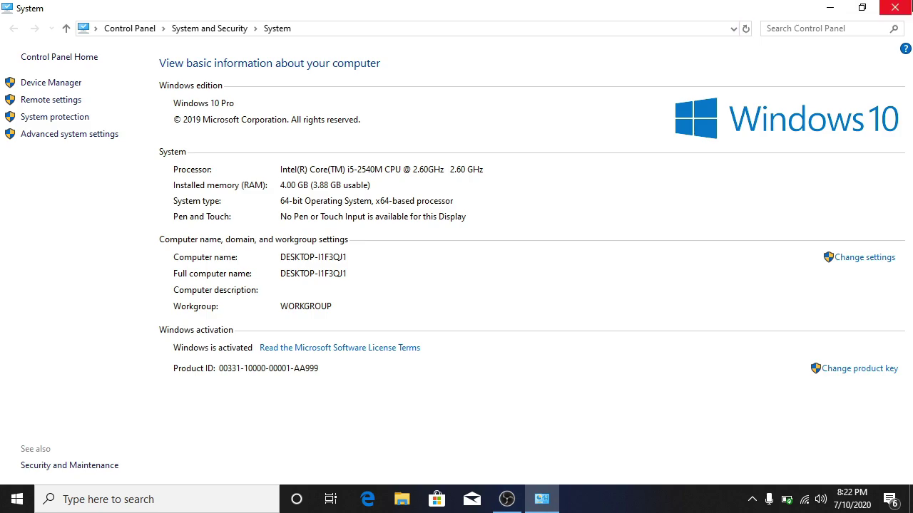
{"action": "left_click", "coordinate": [895, 8]}
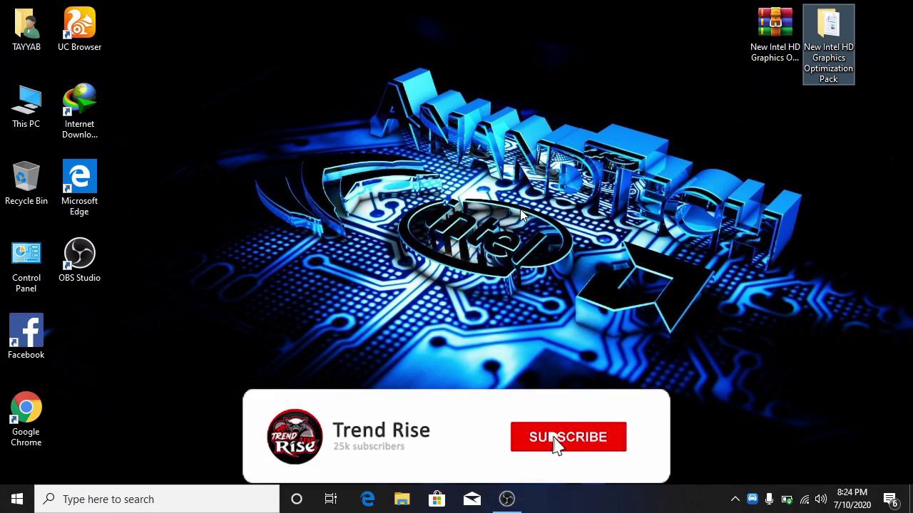
Step: Open Windows Settings from the desktop's personalization options and go to Update & Security
{"action": "right_click", "coordinate": [485, 203]}
{"action": "left_click", "coordinate": [569, 378]}
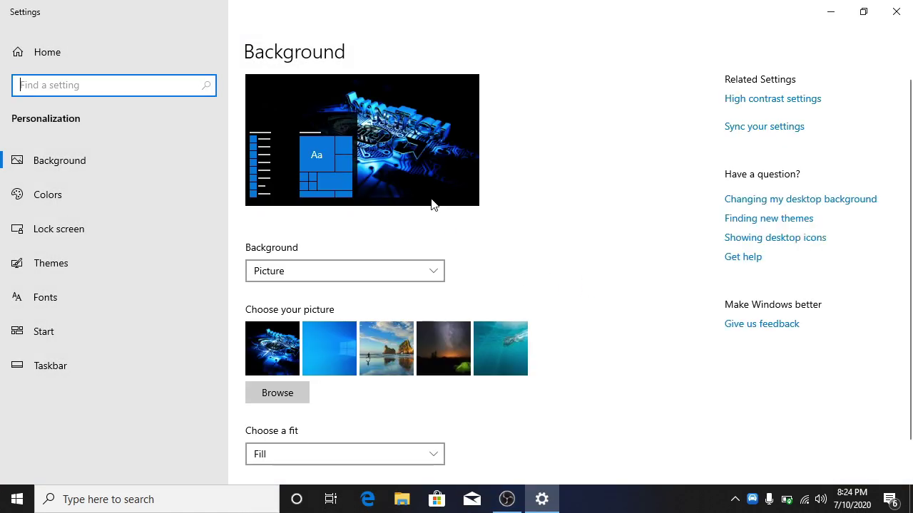
{"action": "scroll", "coordinate": [371, 221], "scroll_direction": "down", "scroll_amount": 1}
{"action": "left_click", "coordinate": [43, 58]}
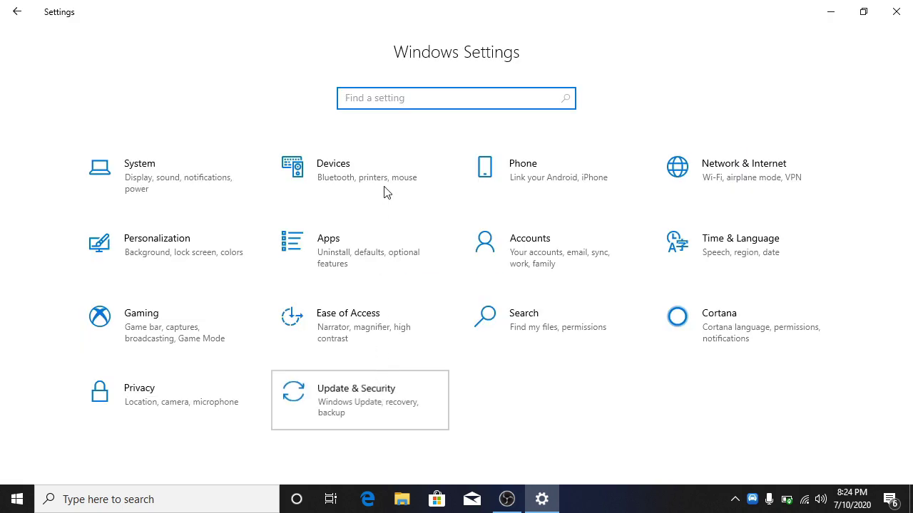
{"action": "key", "text": "Return"}
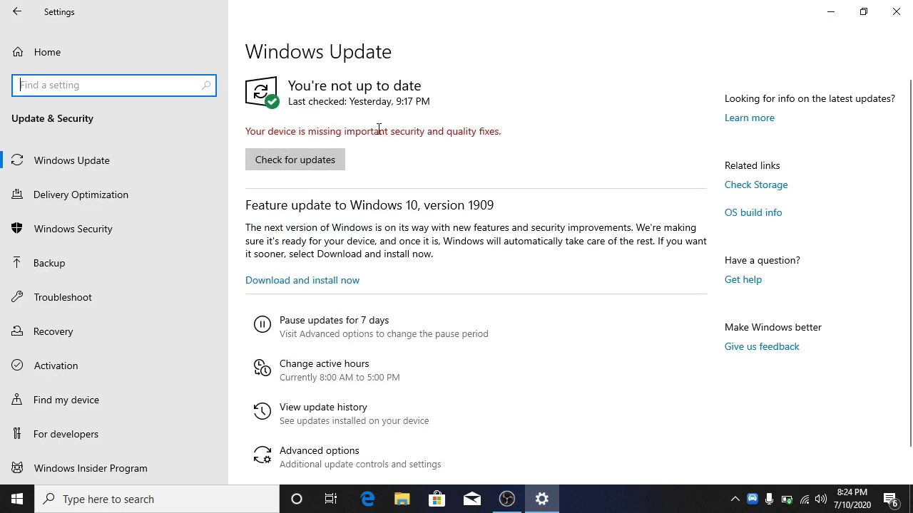
Step: Turn off receiving updates for other Microsoft products in Windows Update's advanced options and return to the Settings home page
{"action": "scroll", "coordinate": [111, 224], "scroll_direction": "down", "scroll_amount": 1}
{"action": "scroll", "coordinate": [333, 402], "scroll_direction": "down", "scroll_amount": 1}
{"action": "left_click", "coordinate": [352, 425]}
{"action": "scroll", "coordinate": [184, 234], "scroll_direction": "down", "scroll_amount": 5}
{"action": "scroll", "coordinate": [184, 234], "scroll_direction": "up", "scroll_amount": 3}
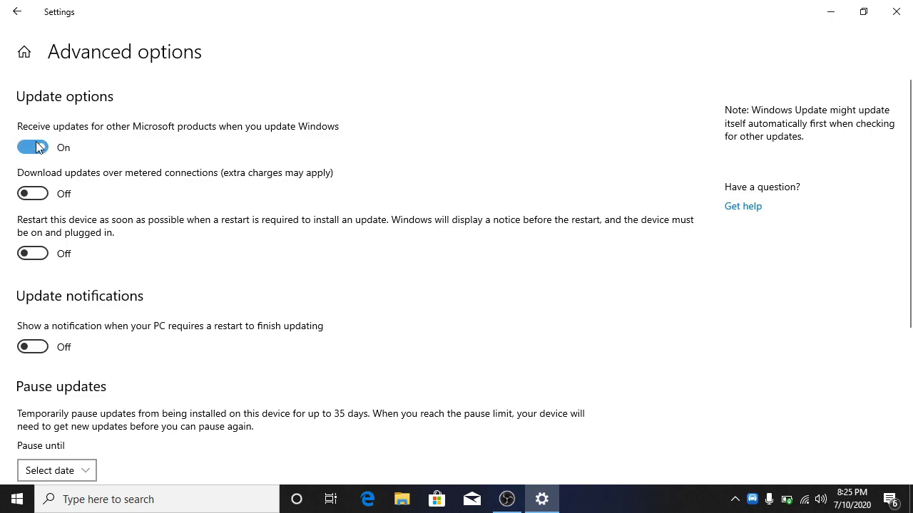
{"action": "scroll", "coordinate": [113, 301], "scroll_direction": "down", "scroll_amount": 4}
{"action": "scroll", "coordinate": [121, 328], "scroll_direction": "up", "scroll_amount": 4}
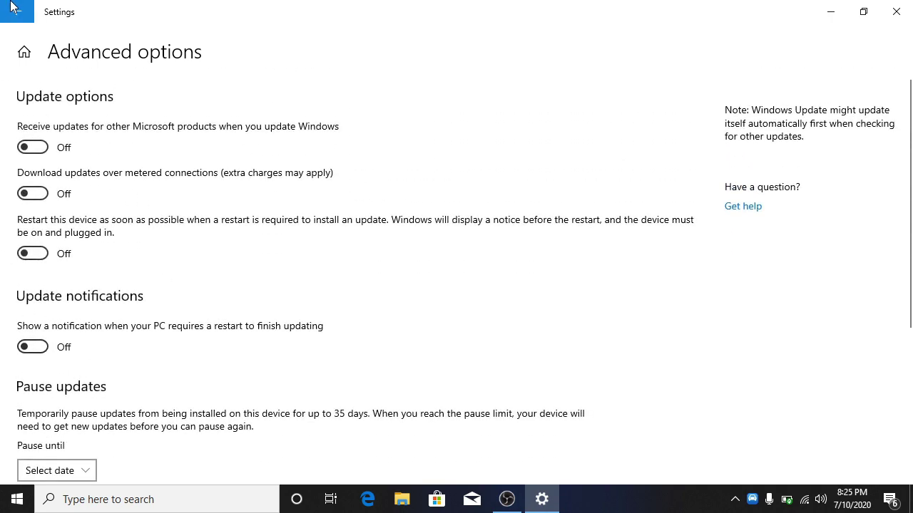
{"action": "key", "text": "alt+Left"}
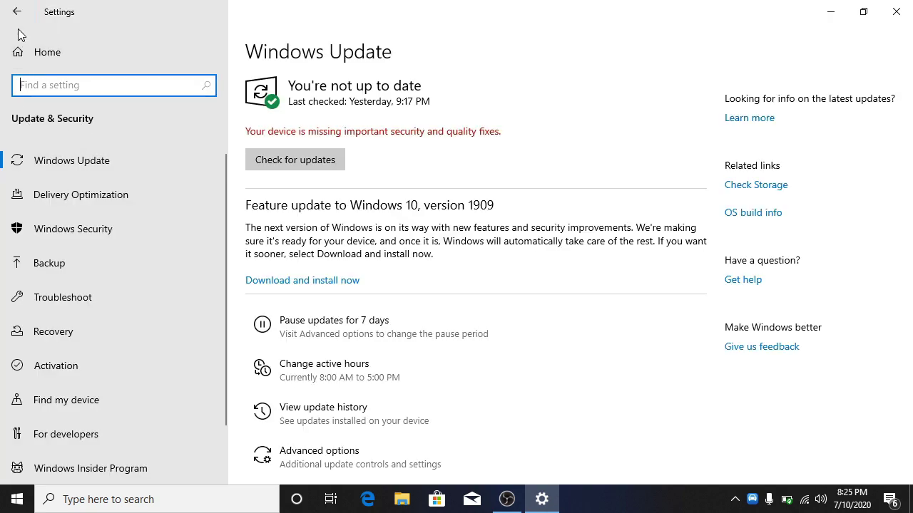
{"action": "left_click", "coordinate": [18, 14]}
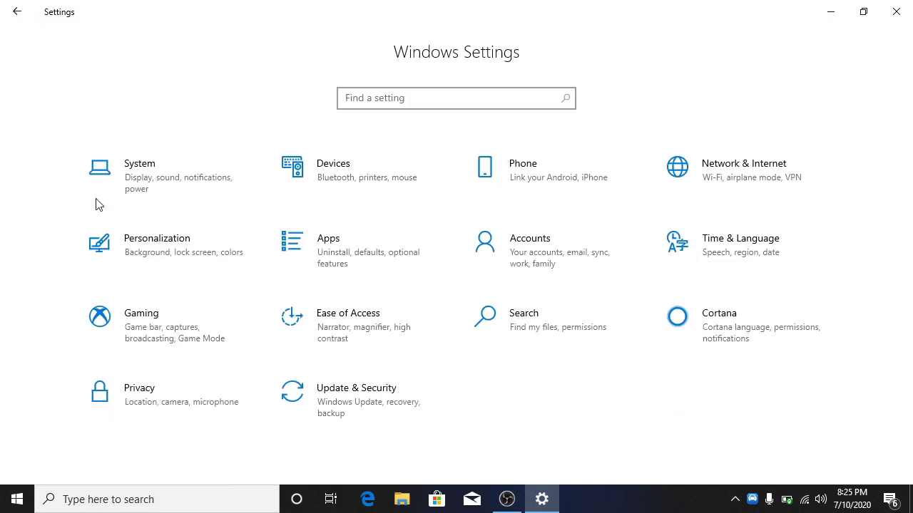
Step: Turn off all four general privacy options: advertising ID, language list access, app launch tracking and suggested content
{"action": "left_click", "coordinate": [167, 400]}
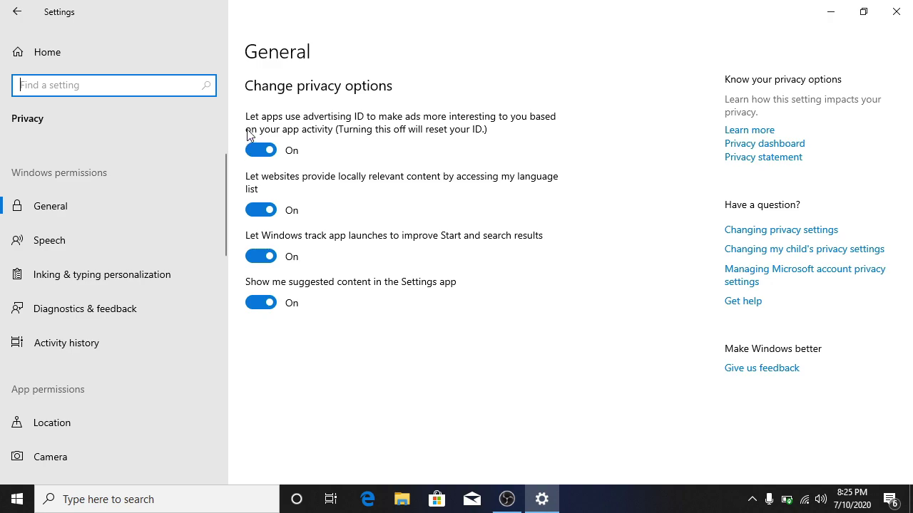
{"action": "left_click", "coordinate": [261, 150]}
{"action": "left_click", "coordinate": [261, 211]}
{"action": "left_click", "coordinate": [261, 256]}
{"action": "left_click", "coordinate": [261, 302]}
Step: Turn off location access and camera access for apps in the privacy settings
{"action": "scroll", "coordinate": [116, 265], "scroll_direction": "down", "scroll_amount": 4}
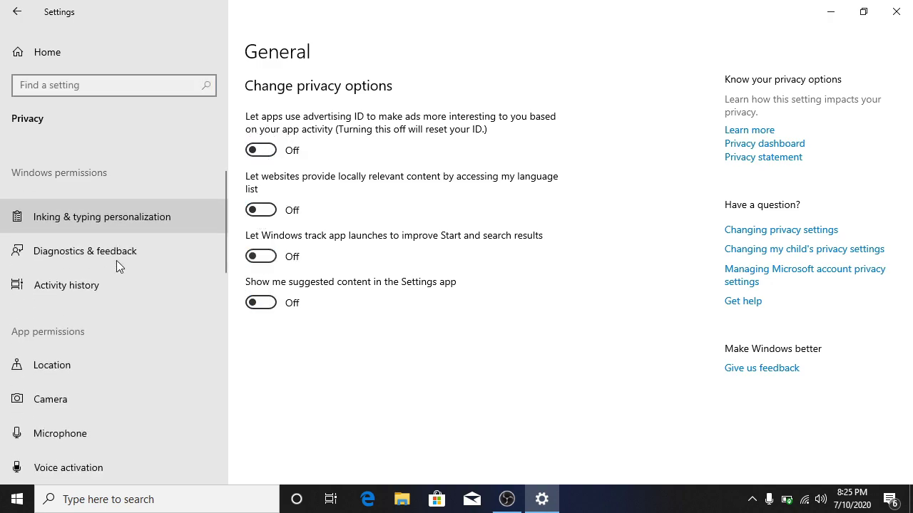
{"action": "left_click", "coordinate": [88, 268]}
{"action": "scroll", "coordinate": [321, 228], "scroll_direction": "down", "scroll_amount": 5}
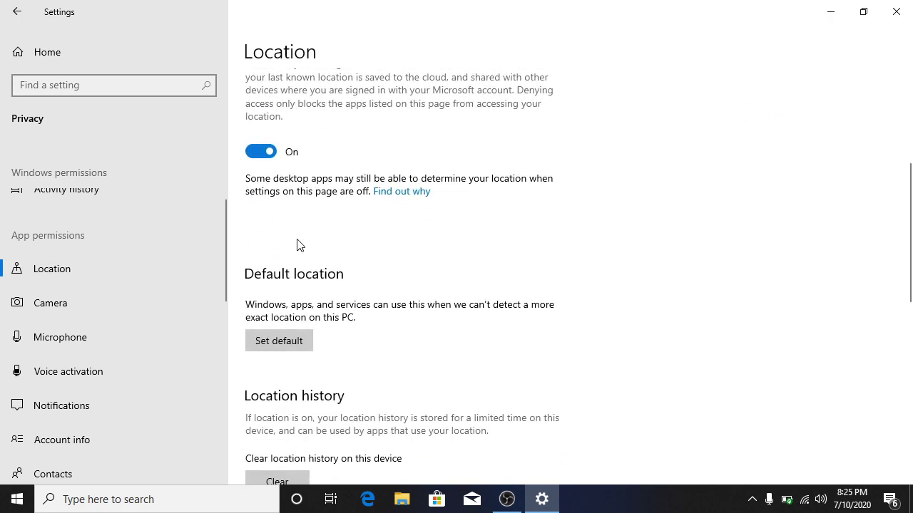
{"action": "left_click", "coordinate": [264, 153]}
{"action": "scroll", "coordinate": [114, 236], "scroll_direction": "down", "scroll_amount": 3}
{"action": "left_click", "coordinate": [104, 211]}
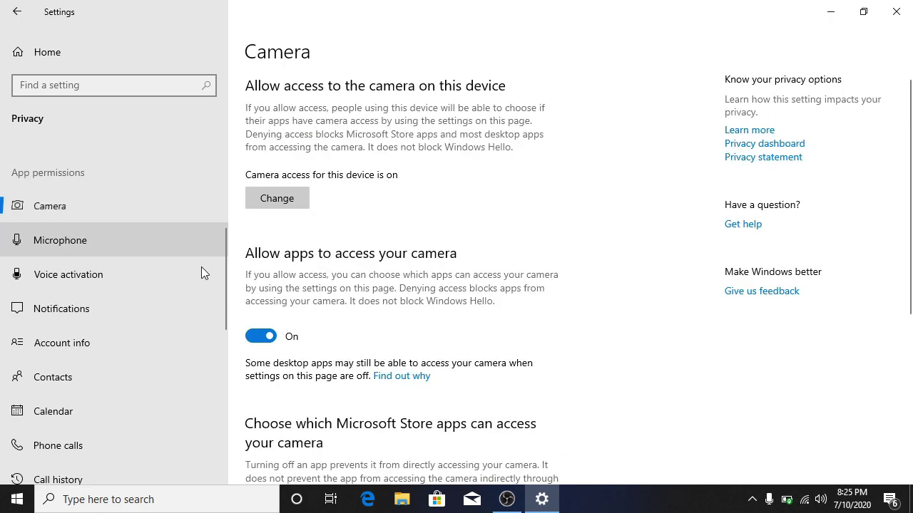
{"action": "left_click", "coordinate": [254, 338]}
Step: Turn off app access to contacts and to the calendar in the privacy settings
{"action": "scroll", "coordinate": [115, 252], "scroll_direction": "down", "scroll_amount": 3}
{"action": "left_click", "coordinate": [124, 245]}
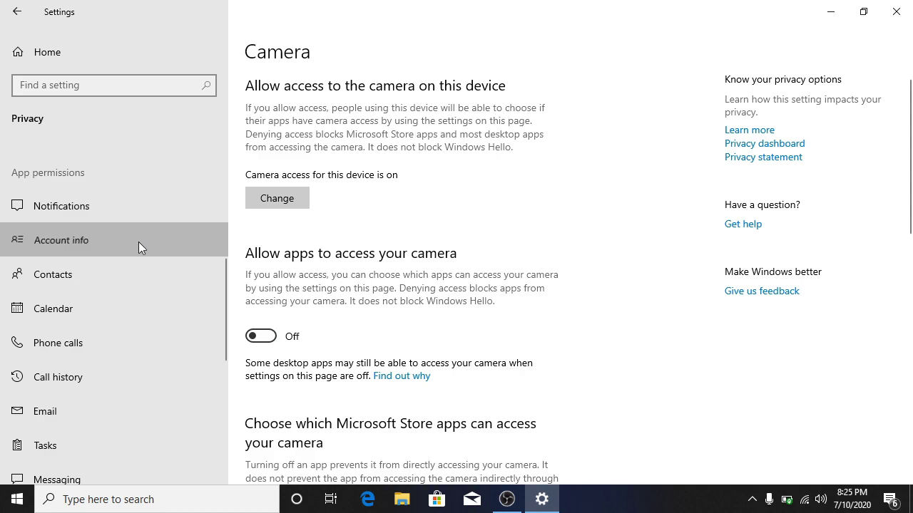
{"action": "left_click", "coordinate": [99, 286]}
{"action": "left_click", "coordinate": [260, 321]}
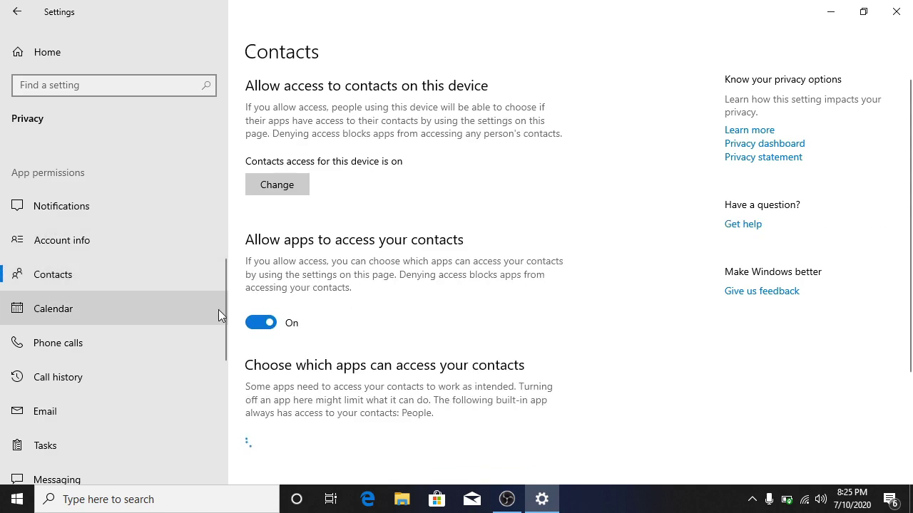
{"action": "left_click", "coordinate": [101, 303]}
{"action": "left_click", "coordinate": [260, 322]}
Step: Turn off app access to the call history and disallow apps from making phone calls
{"action": "scroll", "coordinate": [116, 304], "scroll_direction": "down", "scroll_amount": 3}
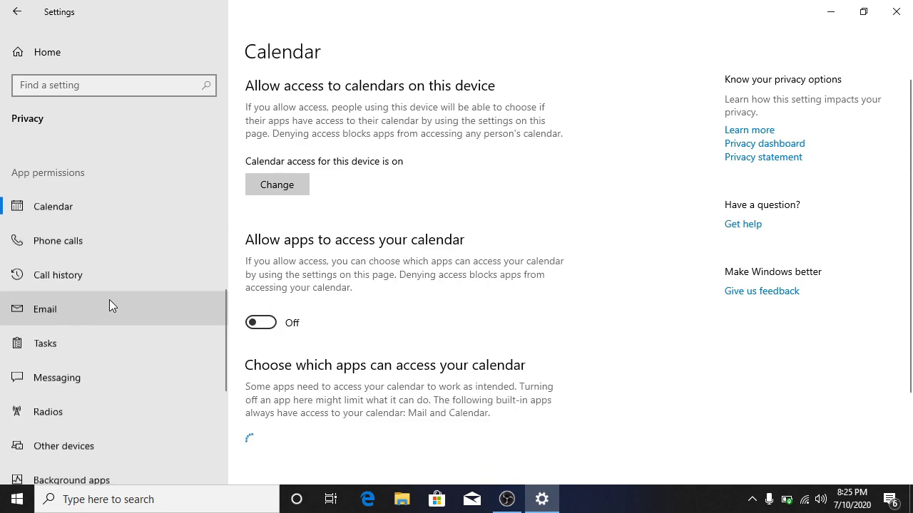
{"action": "left_click", "coordinate": [102, 275]}
{"action": "left_click", "coordinate": [261, 336]}
{"action": "left_click", "coordinate": [100, 240]}
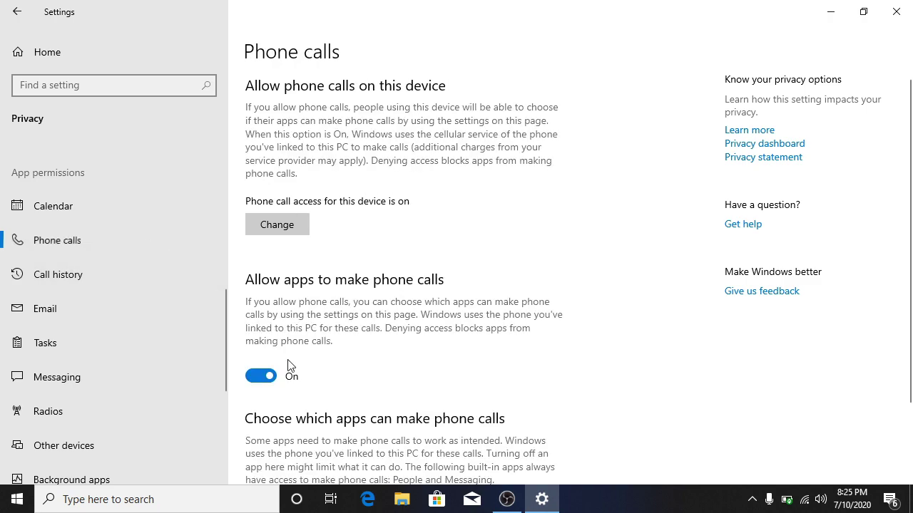
{"action": "left_click", "coordinate": [261, 376]}
Step: Go through the Email, Tasks and Messaging permissions and turn off app control of device radios
{"action": "left_click", "coordinate": [78, 309]}
{"action": "left_click", "coordinate": [113, 344]}
{"action": "scroll", "coordinate": [72, 380], "scroll_direction": "down", "scroll_amount": 3}
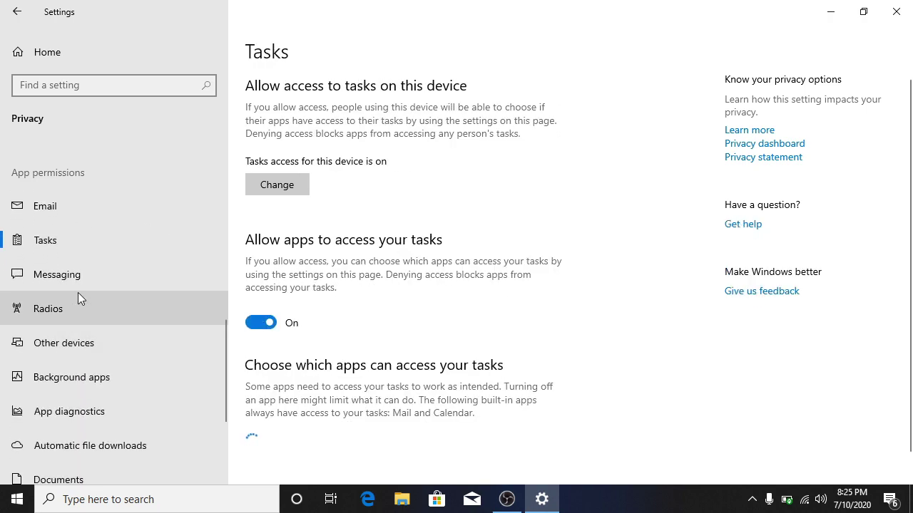
{"action": "left_click", "coordinate": [77, 280]}
{"action": "left_click", "coordinate": [111, 315]}
{"action": "left_click", "coordinate": [260, 323]}
Step: Turn off letting apps run in the background and look over the list of affected apps
{"action": "scroll", "coordinate": [107, 342], "scroll_direction": "down", "scroll_amount": 3}
{"action": "left_click", "coordinate": [63, 282]}
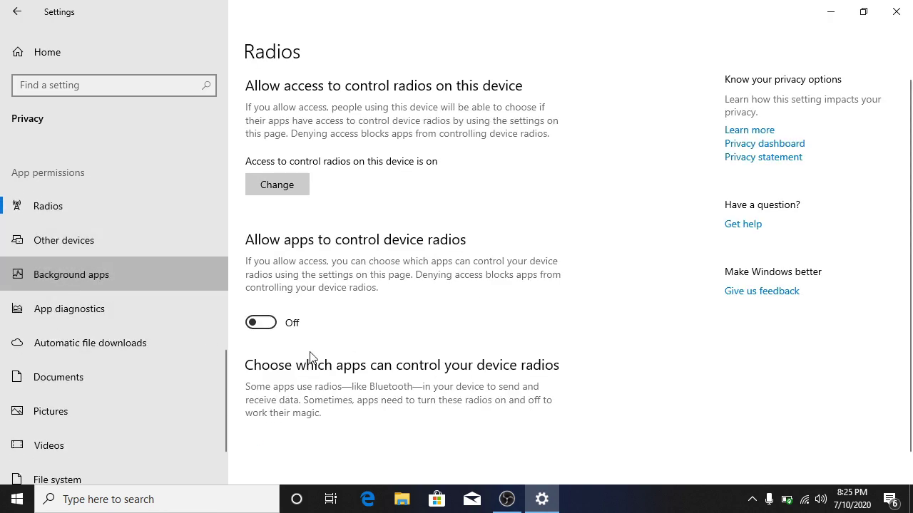
{"action": "scroll", "coordinate": [399, 214], "scroll_direction": "down", "scroll_amount": 10}
{"action": "scroll", "coordinate": [410, 268], "scroll_direction": "up", "scroll_amount": 10}
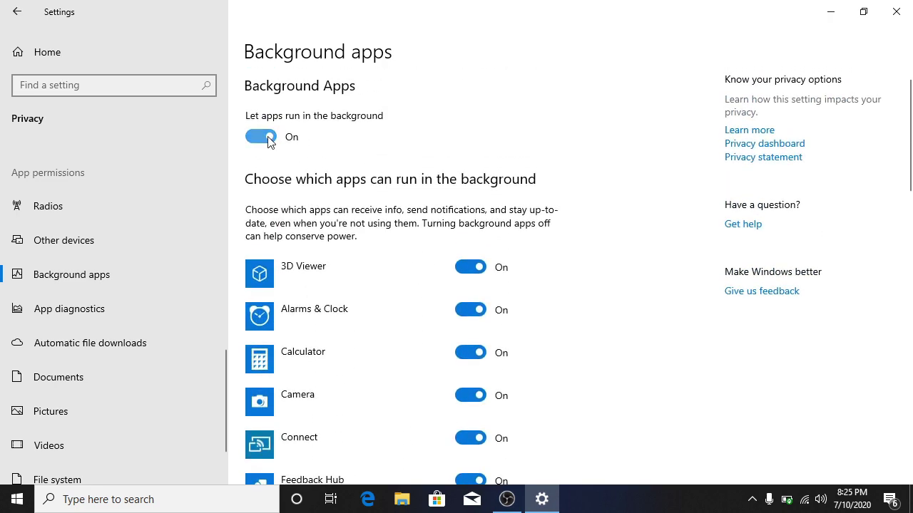
{"action": "left_click", "coordinate": [268, 140]}
{"action": "scroll", "coordinate": [507, 250], "scroll_direction": "down", "scroll_amount": 15}
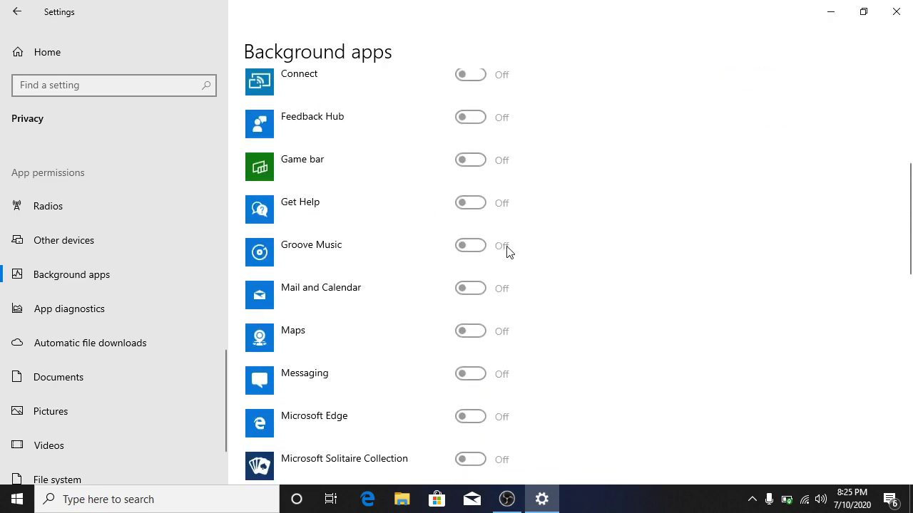
{"action": "scroll", "coordinate": [489, 285], "scroll_direction": "up", "scroll_amount": 15}
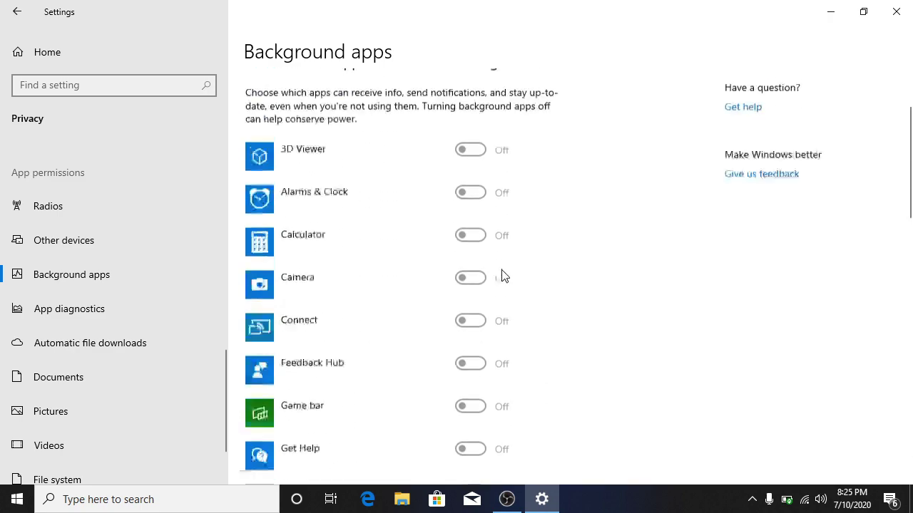
Step: Turn off getting notifications from apps and other senders in the system's Notifications & actions settings
{"action": "scroll", "coordinate": [197, 236], "scroll_direction": "up", "scroll_amount": 4}
{"action": "scroll", "coordinate": [114, 263], "scroll_direction": "up", "scroll_amount": 3}
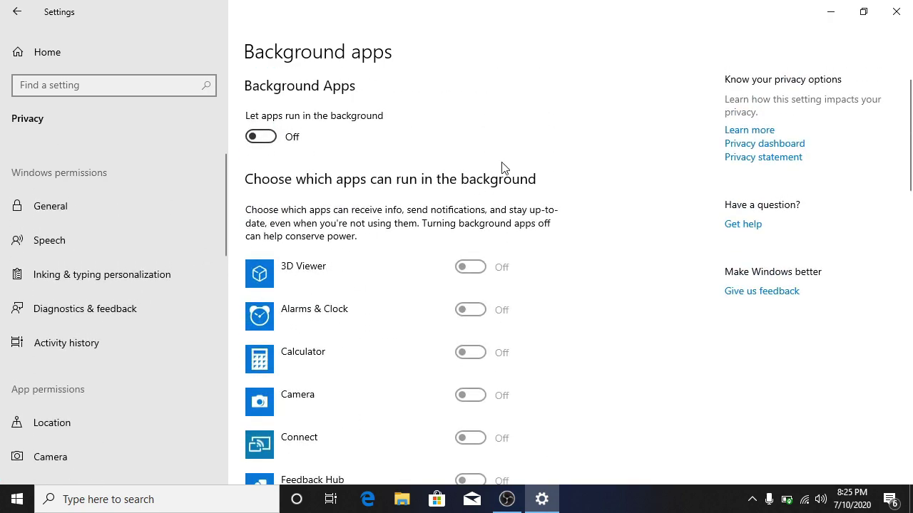
{"action": "left_click", "coordinate": [17, 12]}
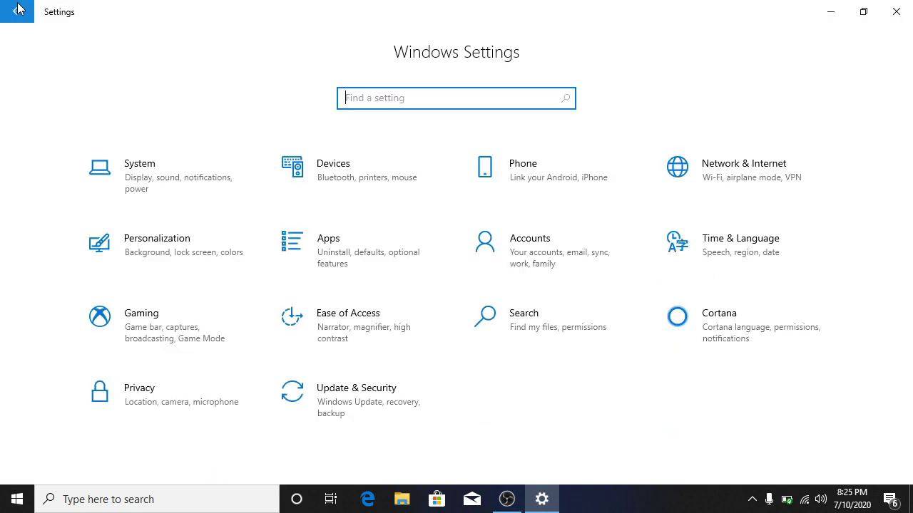
{"action": "left_click", "coordinate": [198, 196]}
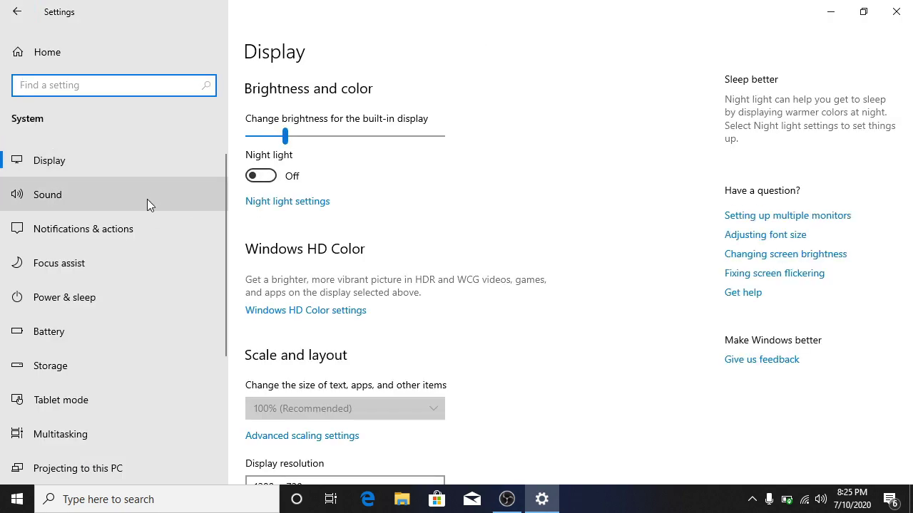
{"action": "left_click", "coordinate": [132, 226]}
{"action": "scroll", "coordinate": [316, 226], "scroll_direction": "down", "scroll_amount": 2}
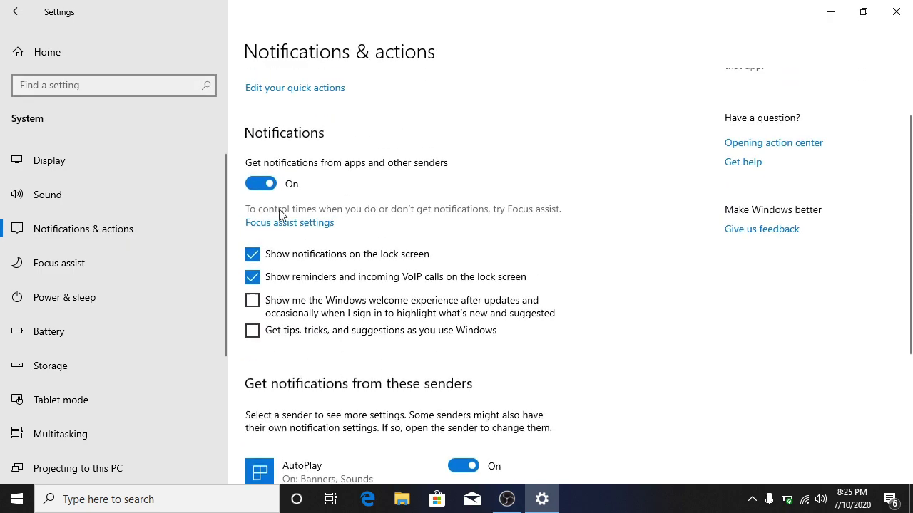
{"action": "left_click", "coordinate": [262, 184]}
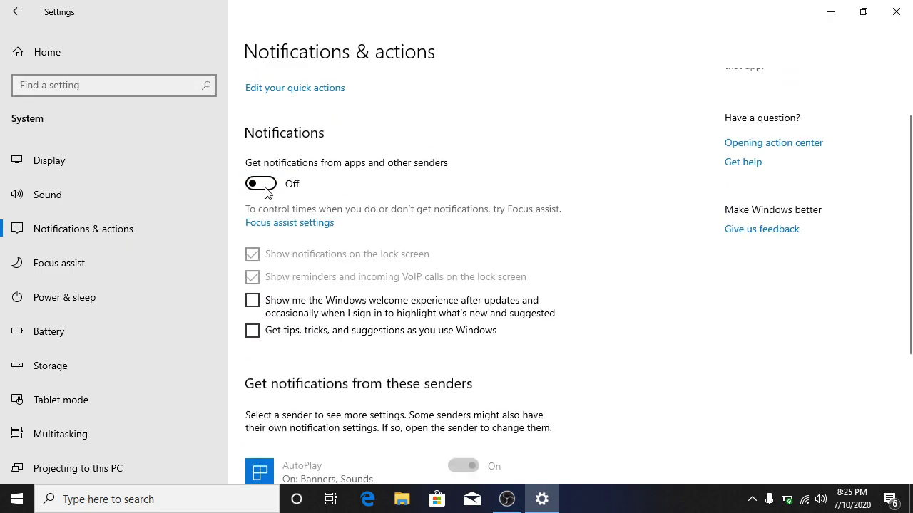
Step: Turn off the Focus assist automatic rules for duplicating the display, playing a game and using an app in full screen mode
{"action": "left_click", "coordinate": [127, 251]}
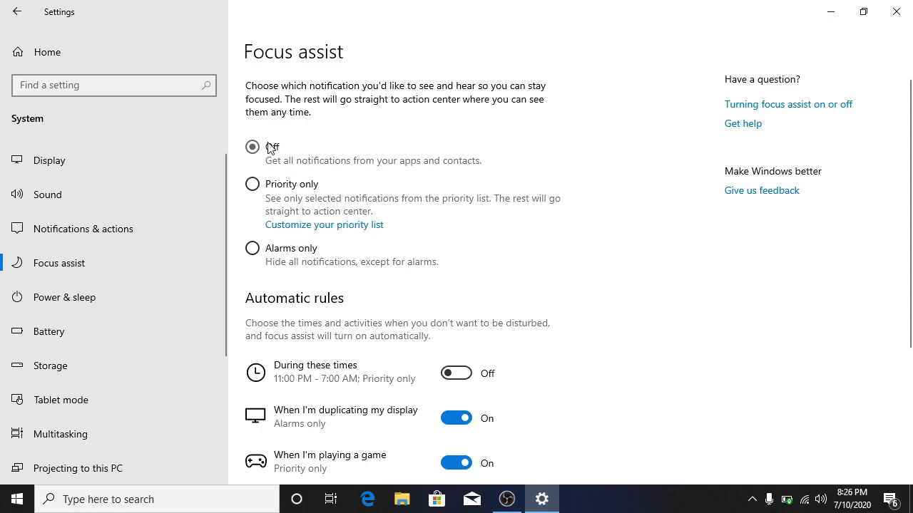
{"action": "scroll", "coordinate": [428, 336], "scroll_direction": "down", "scroll_amount": 2}
{"action": "left_click", "coordinate": [455, 344]}
{"action": "scroll", "coordinate": [456, 356], "scroll_direction": "down", "scroll_amount": 3}
{"action": "left_click", "coordinate": [457, 246]}
{"action": "left_click", "coordinate": [457, 295]}
{"action": "scroll", "coordinate": [334, 252], "scroll_direction": "down", "scroll_amount": 1}
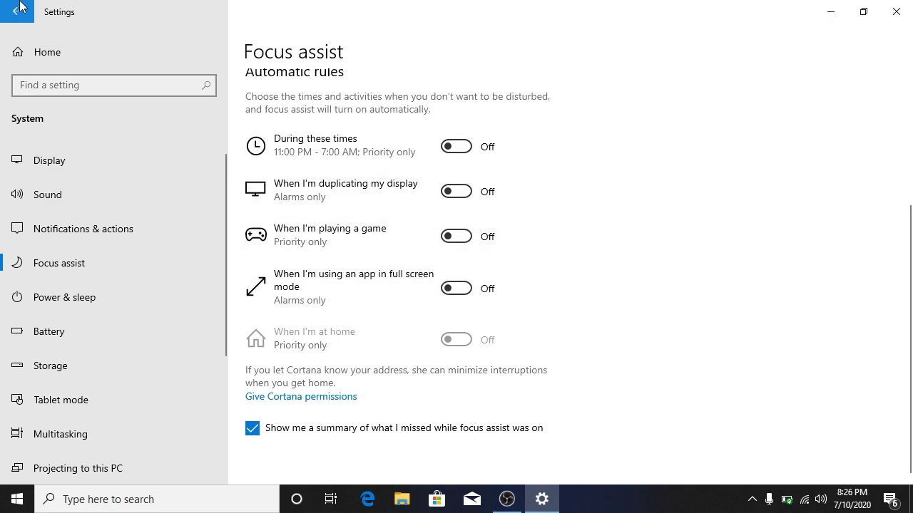
Step: Close the Settings window and refresh the desktop
{"action": "left_click", "coordinate": [21, 10]}
{"action": "left_click", "coordinate": [21, 9]}
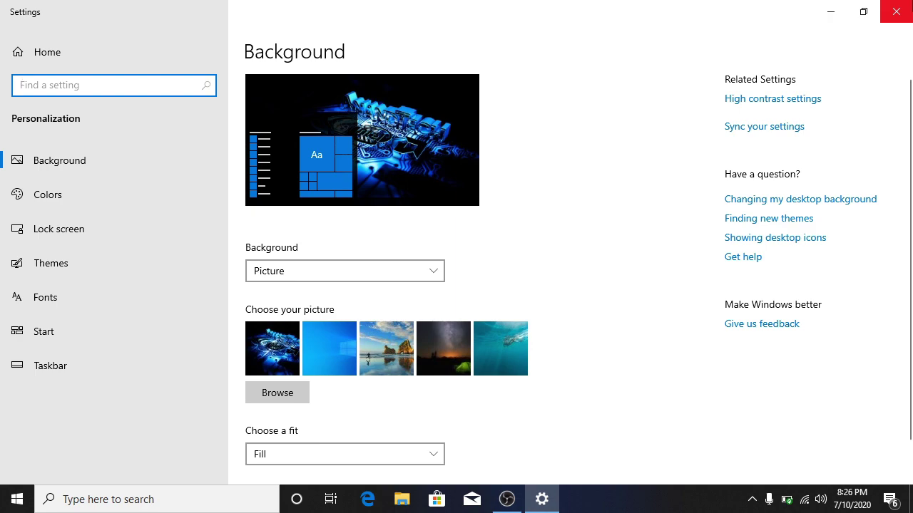
{"action": "left_click", "coordinate": [896, 11]}
{"action": "right_click", "coordinate": [404, 190]}
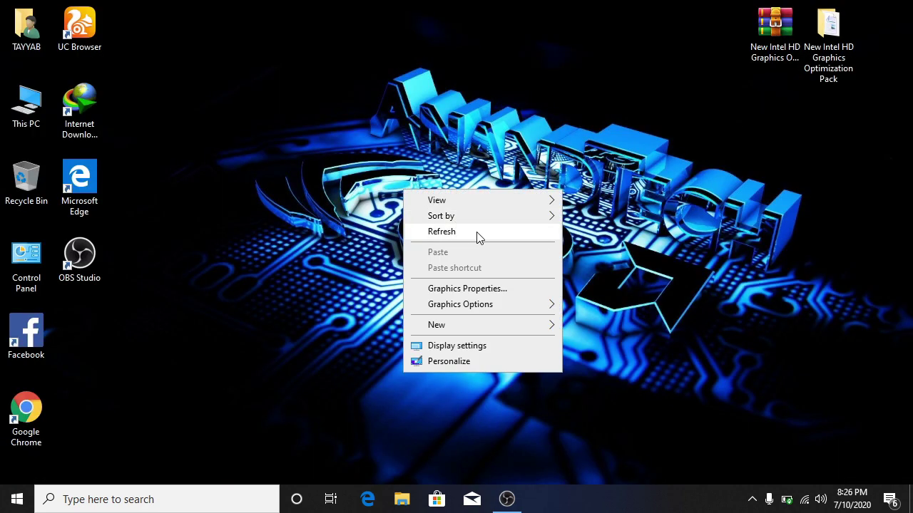
{"action": "left_click", "coordinate": [477, 232]}
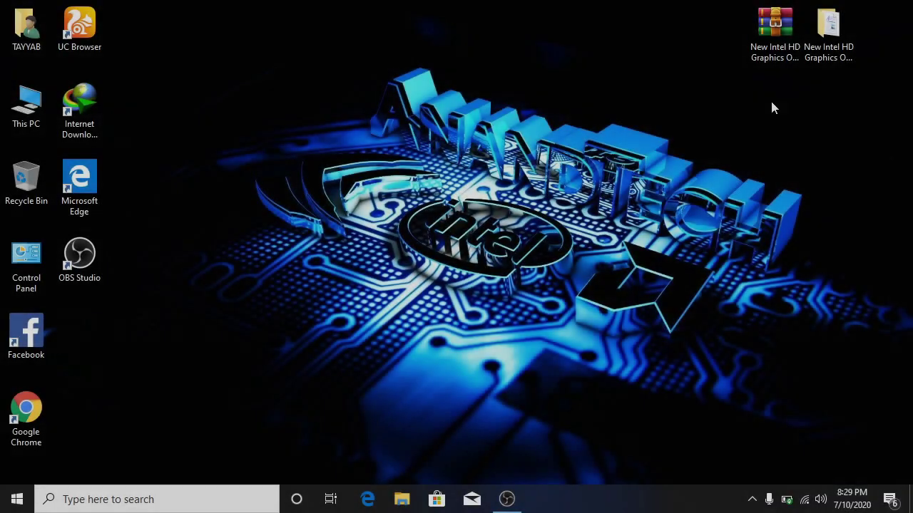
Step: Open the Regedit document from the New Intel HD Graphics Optimization Pack folder and maximize it in WordPad
{"action": "double_click", "coordinate": [848, 33]}
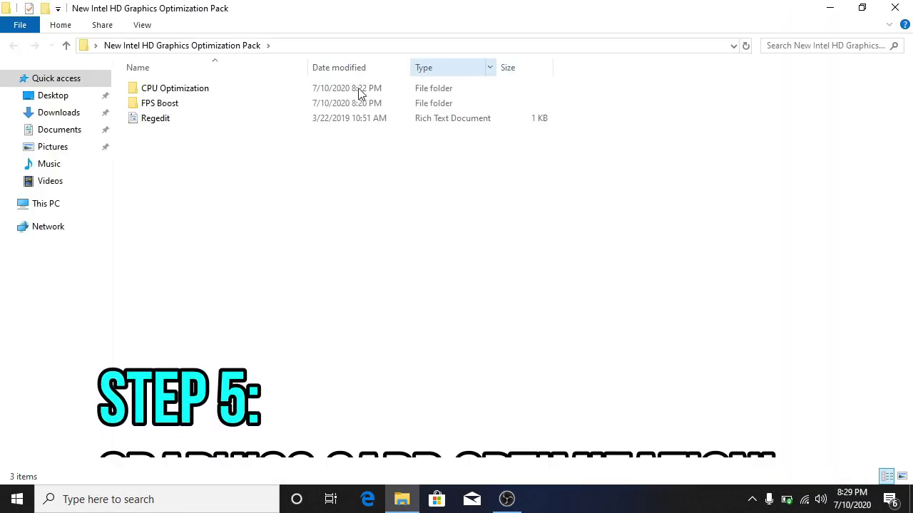
{"action": "right_click", "coordinate": [160, 121]}
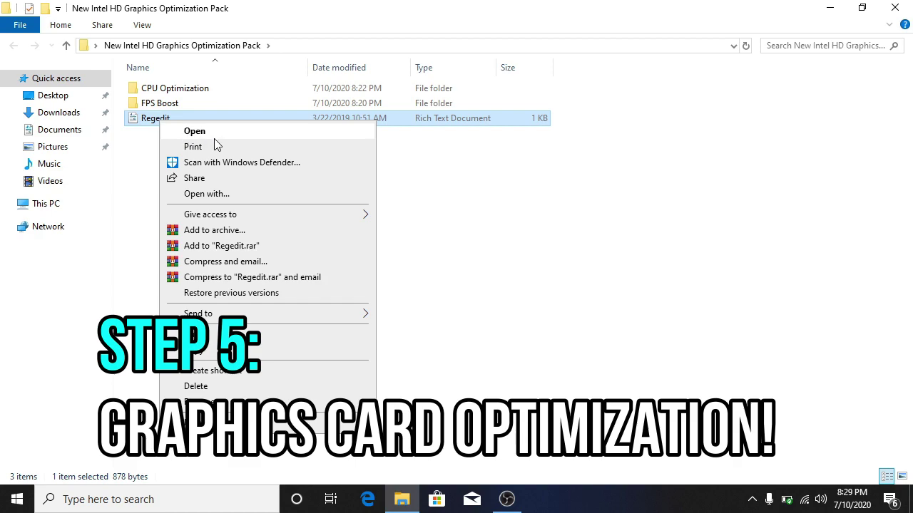
{"action": "left_click", "coordinate": [206, 133]}
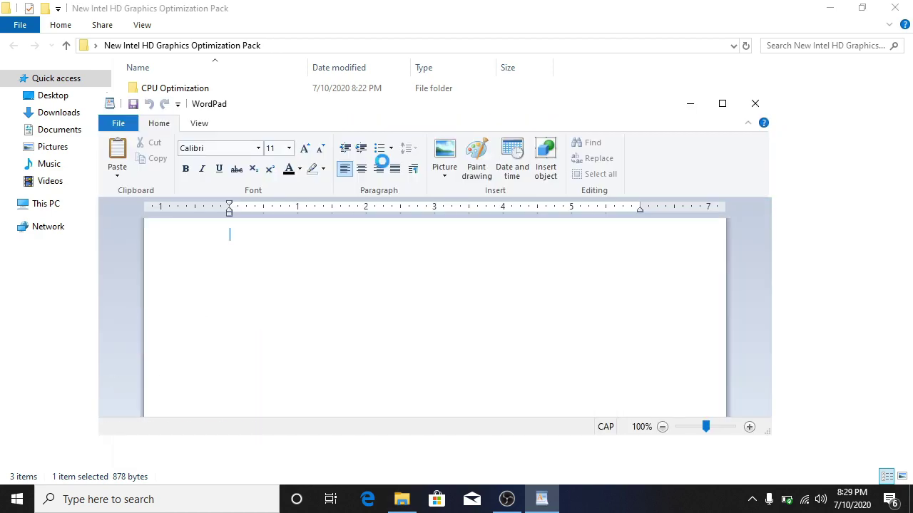
{"action": "left_click", "coordinate": [829, 7]}
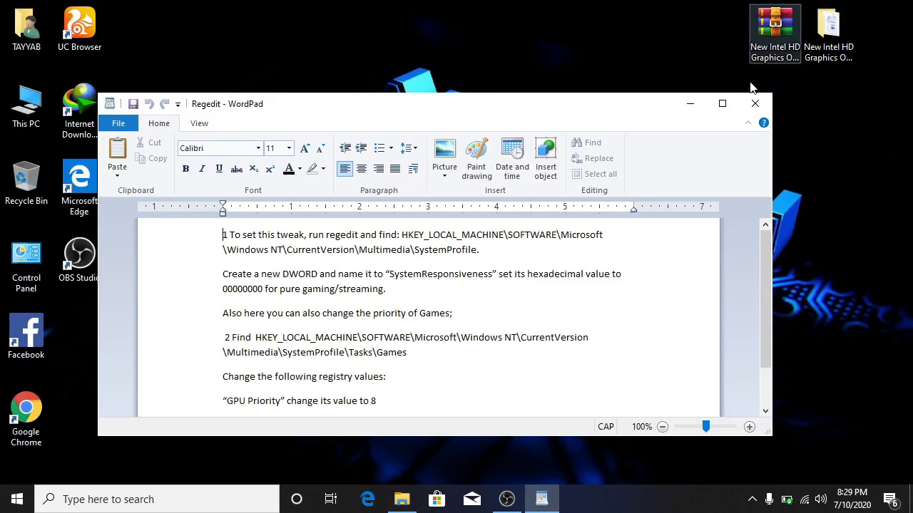
{"action": "left_click", "coordinate": [722, 103]}
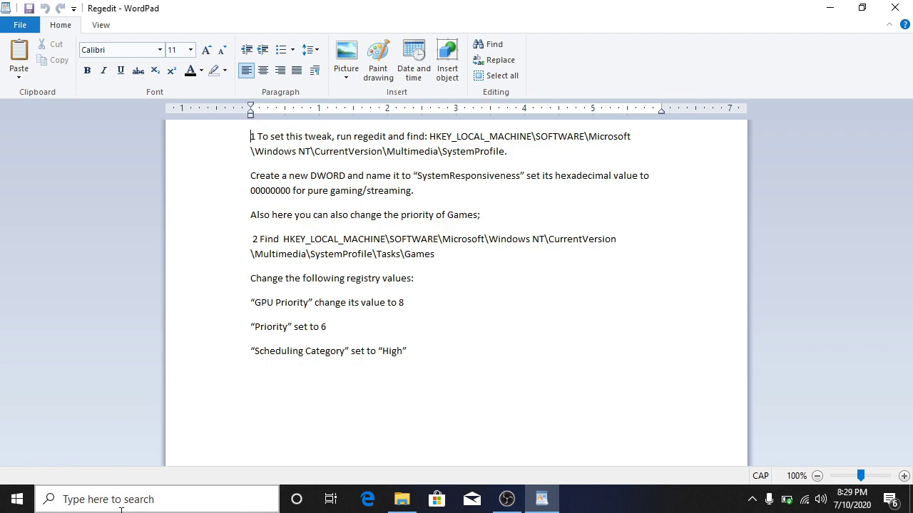
Step: Search Windows for REGEDIT and launch Registry Editor
{"action": "left_click", "coordinate": [93, 495]}
{"action": "type", "text": "RE"}
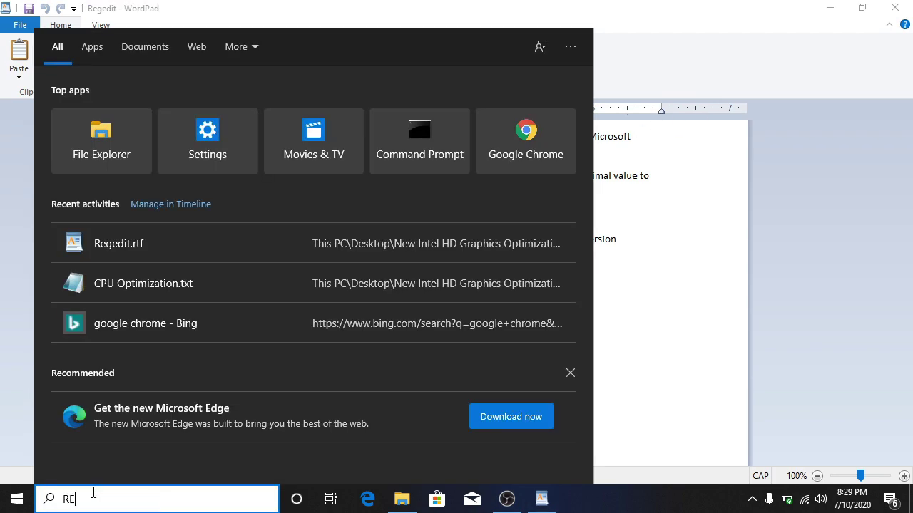
{"action": "type", "text": "GED"}
{"action": "type", "text": "IT"}
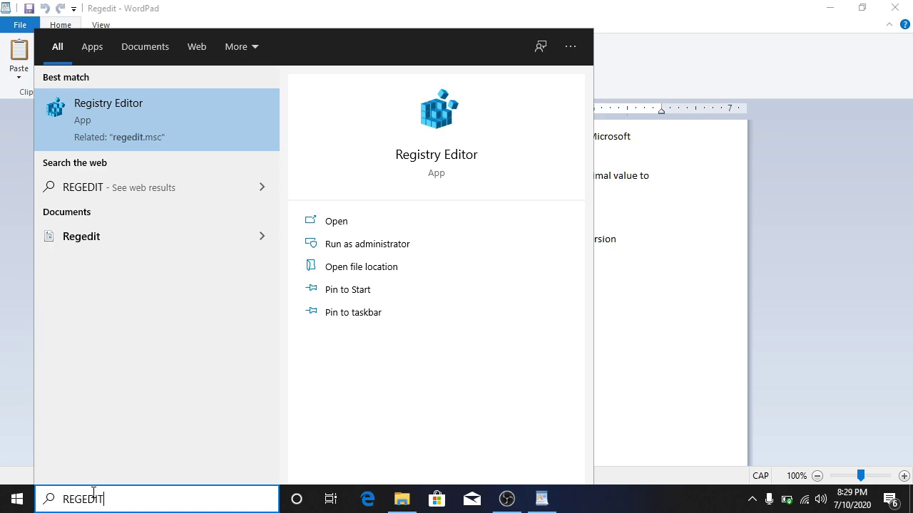
{"action": "key", "text": "Return"}
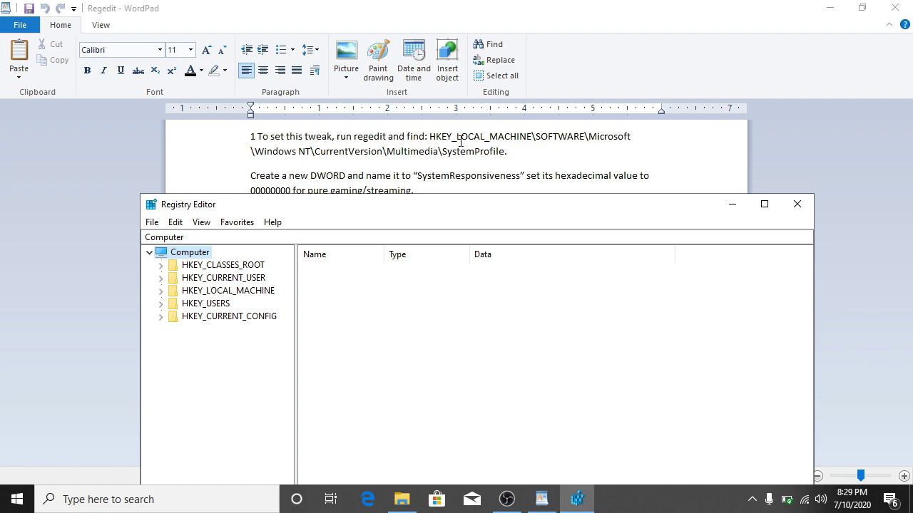
Step: Copy the HKEY_LOCAL_MACHINE path ending in Multimedia\SystemProfile from the WordPad document and switch back to Registry Editor
{"action": "left_click", "coordinate": [430, 135]}
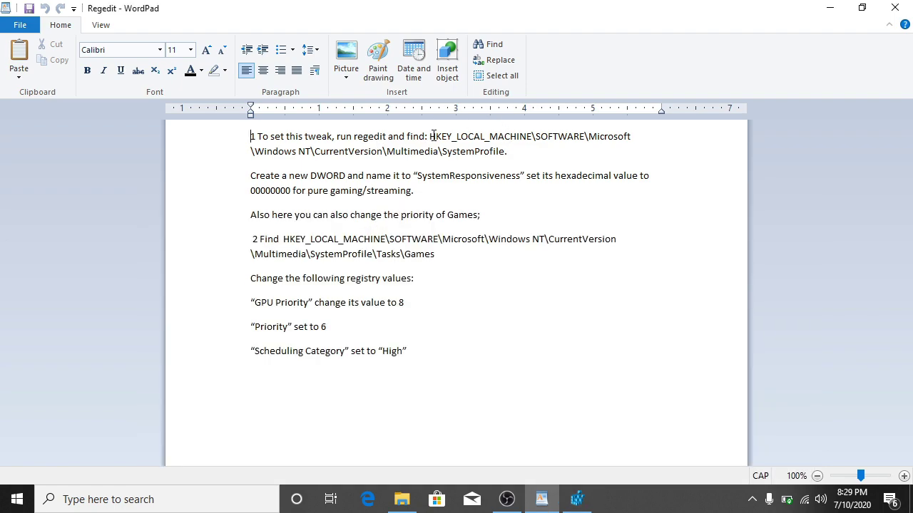
{"action": "left_click_drag", "start_coordinate": [430, 135], "coordinate": [452, 137]}
{"action": "left_click_drag", "start_coordinate": [505, 151], "coordinate": [438, 140]}
{"action": "right_click", "coordinate": [464, 136]}
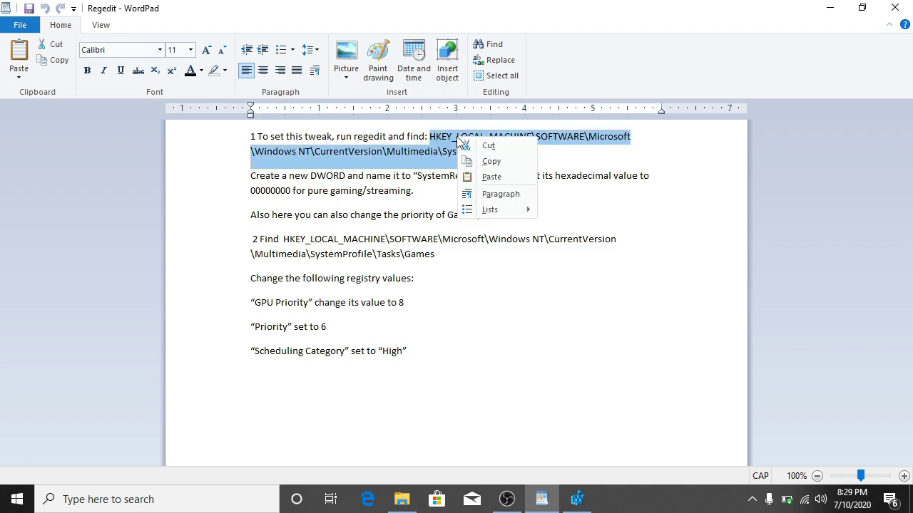
{"action": "left_click", "coordinate": [499, 161]}
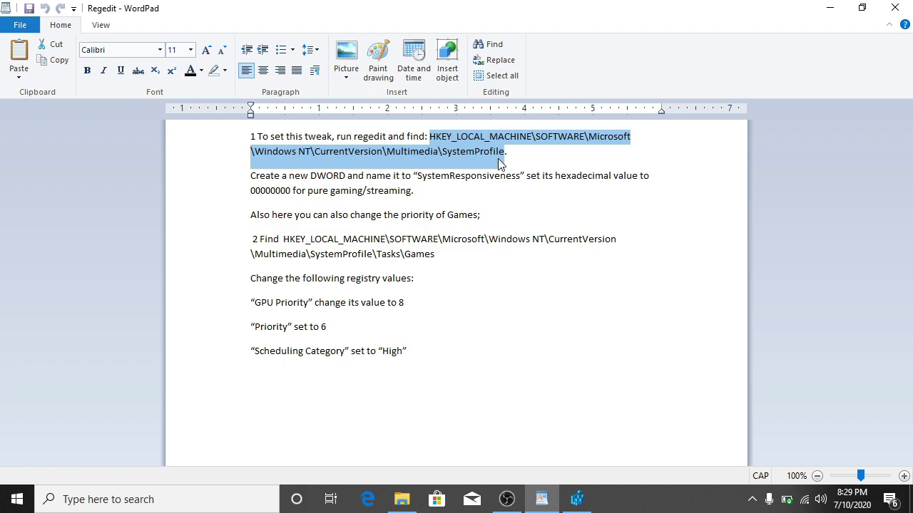
{"action": "left_click", "coordinate": [577, 499]}
Step: Try to paste the copied path into the registry address after selecting HKEY_CURRENT_USER
{"action": "left_click", "coordinate": [259, 238]}
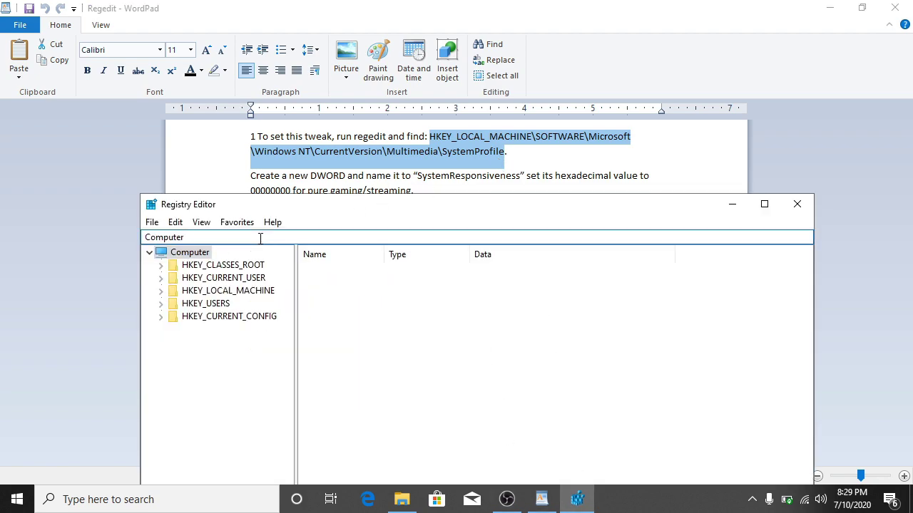
{"action": "left_click_drag", "start_coordinate": [260, 238], "coordinate": [144, 238]}
{"action": "left_click", "coordinate": [241, 278]}
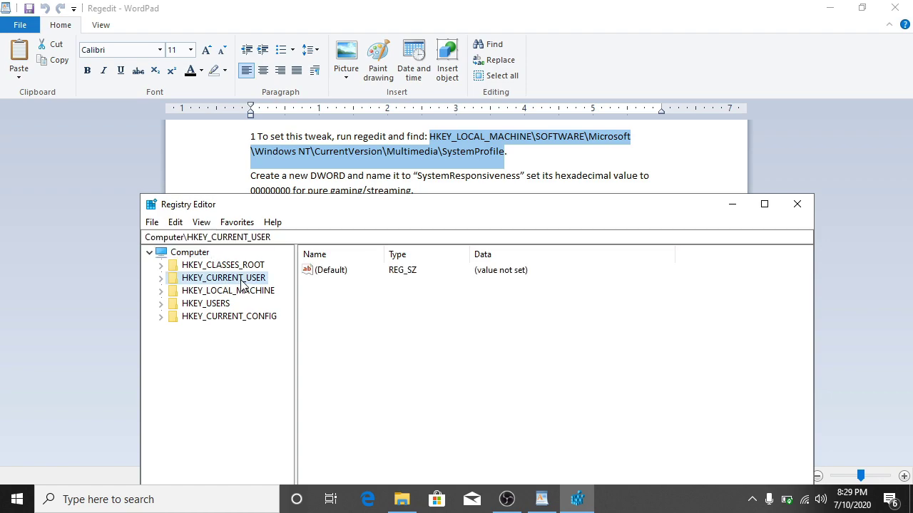
{"action": "left_click", "coordinate": [283, 237]}
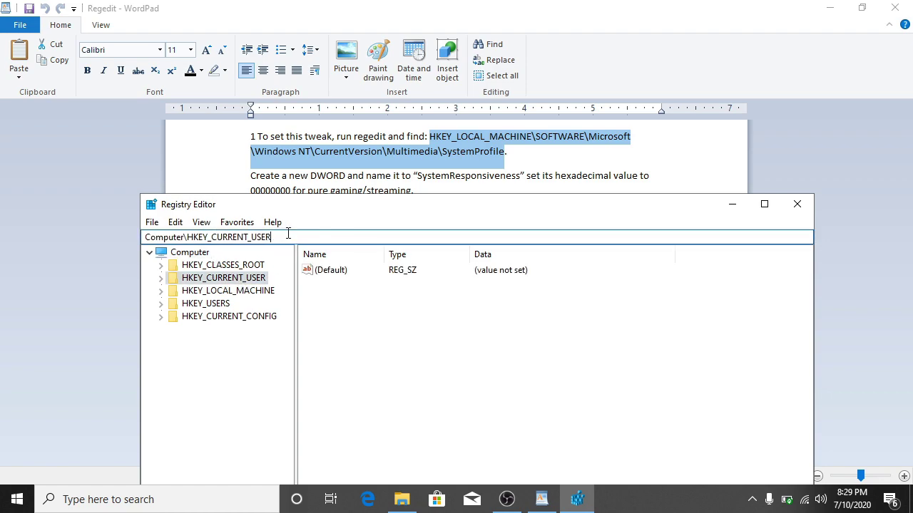
{"action": "right_click", "coordinate": [284, 237]}
{"action": "left_click", "coordinate": [314, 292]}
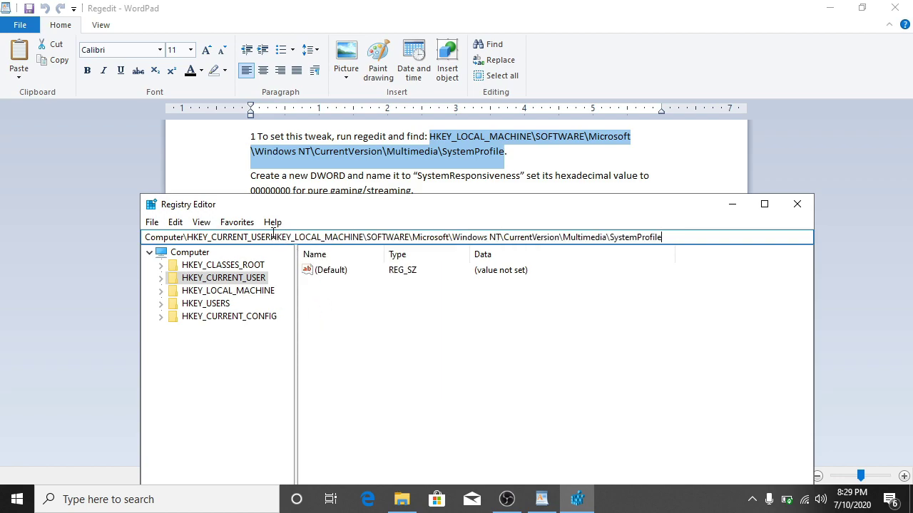
Step: Replace the address after Computer\ with the copied path and go to the Multimedia\SystemProfile key
{"action": "left_click_drag", "start_coordinate": [695, 238], "coordinate": [152, 241]}
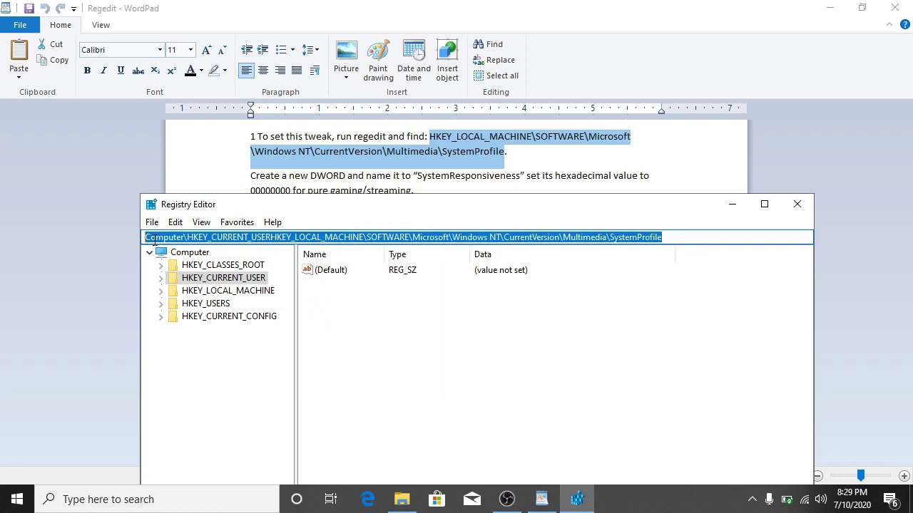
{"action": "left_click", "coordinate": [292, 238]}
{"action": "left_click_drag", "start_coordinate": [662, 238], "coordinate": [188, 238]}
{"action": "key", "text": "BackSpace"}
{"action": "right_click", "coordinate": [190, 238]}
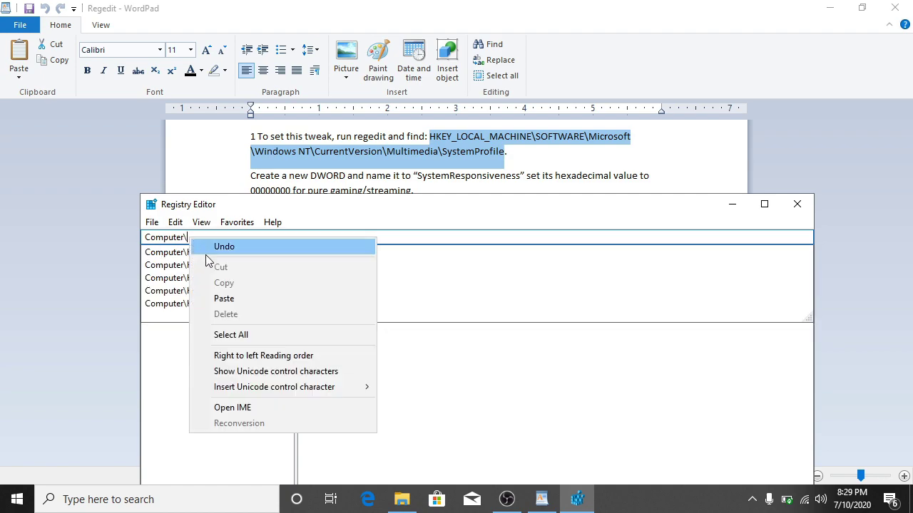
{"action": "left_click", "coordinate": [232, 300]}
{"action": "key", "text": "Return"}
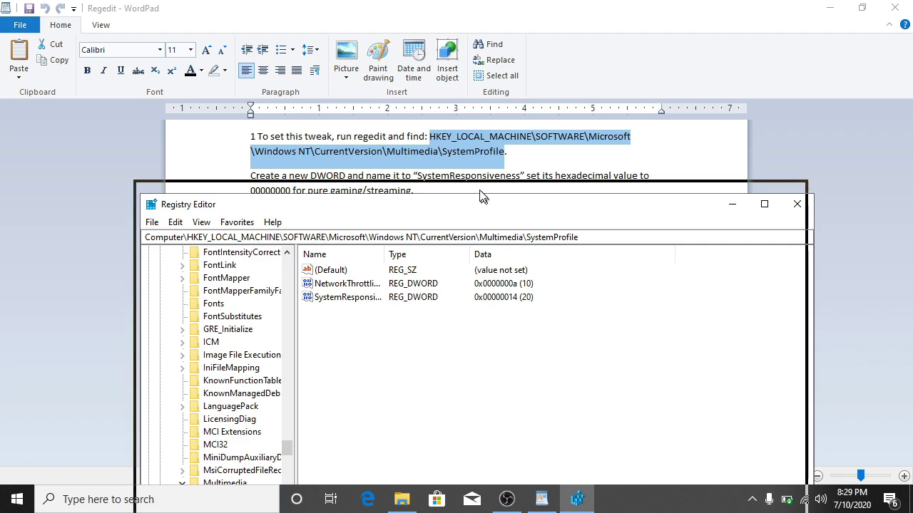
Step: Select the SystemResponsiveness entry, then minimize Registry Editor and copy the value 00000000 from the WordPad document
{"action": "left_click_drag", "start_coordinate": [485, 203], "coordinate": [482, 173]}
{"action": "left_click", "coordinate": [346, 271]}
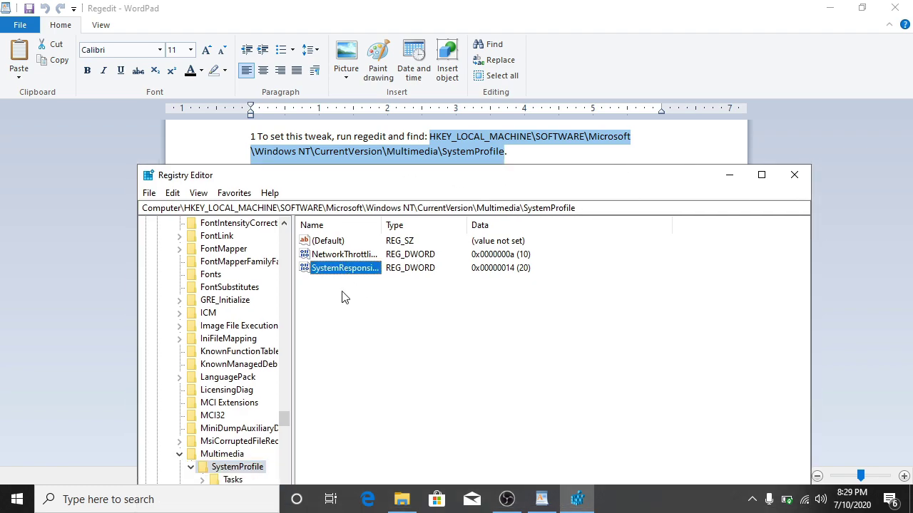
{"action": "left_click", "coordinate": [728, 175]}
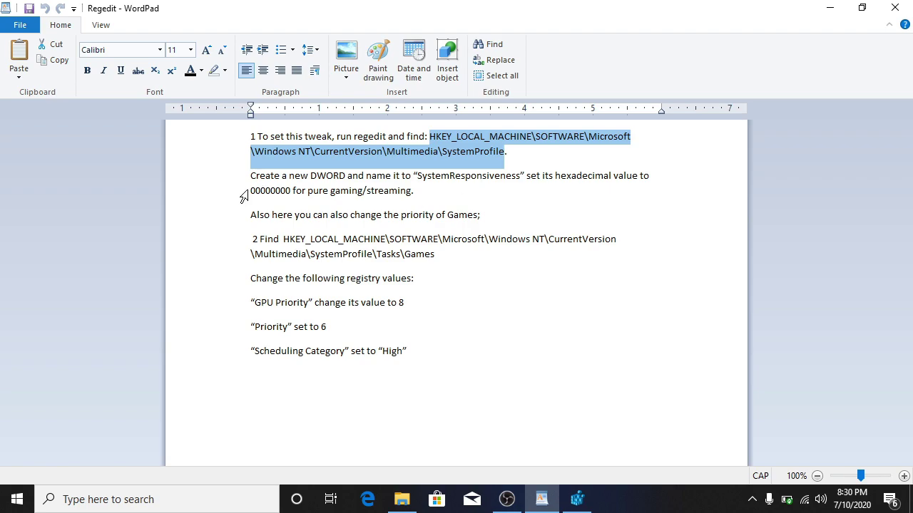
{"action": "left_click_drag", "start_coordinate": [252, 189], "coordinate": [292, 190]}
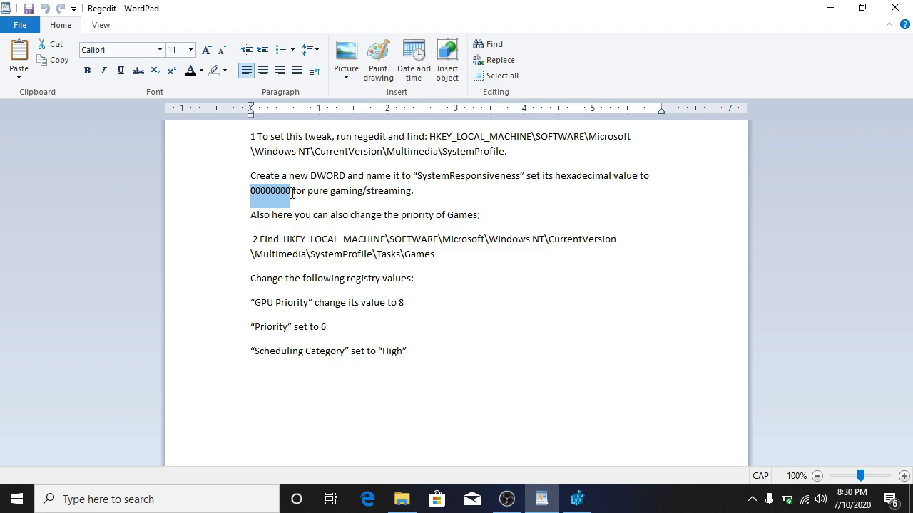
{"action": "right_click", "coordinate": [279, 191]}
{"action": "left_click", "coordinate": [306, 217]}
Step: Return to Registry Editor and set the SystemResponsiveness DWORD's hexadecimal value data to the copied 00000000
{"action": "left_click", "coordinate": [579, 496]}
{"action": "left_click_drag", "start_coordinate": [483, 177], "coordinate": [488, 127]}
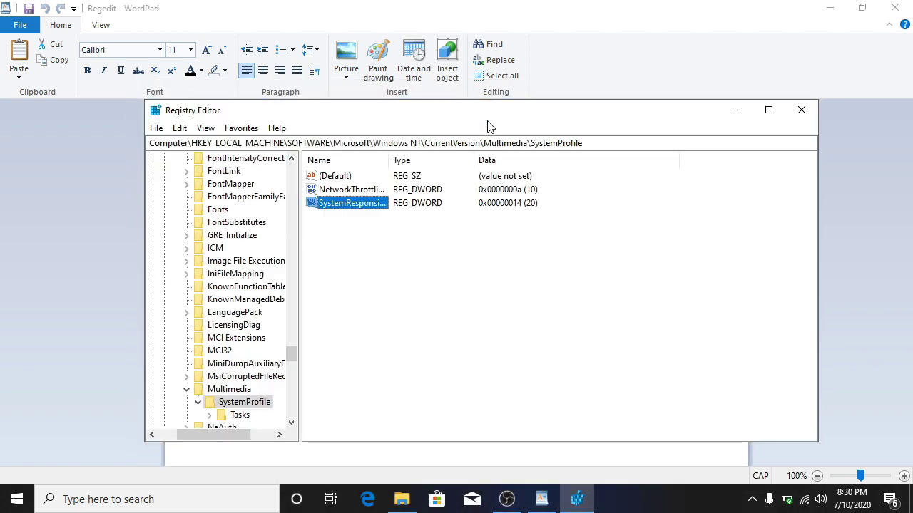
{"action": "double_click", "coordinate": [372, 206]}
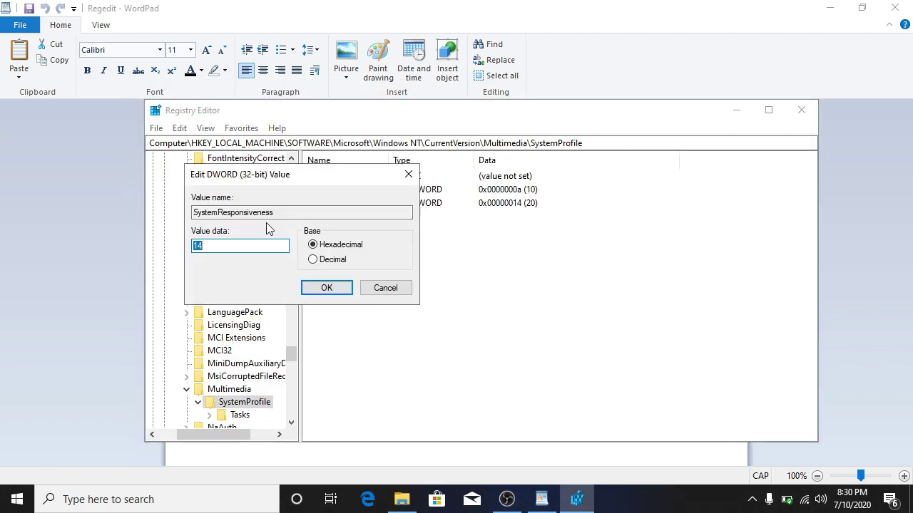
{"action": "key", "text": "BackSpace"}
{"action": "right_click", "coordinate": [223, 244]}
{"action": "left_click", "coordinate": [264, 303]}
{"action": "left_click", "coordinate": [329, 288]}
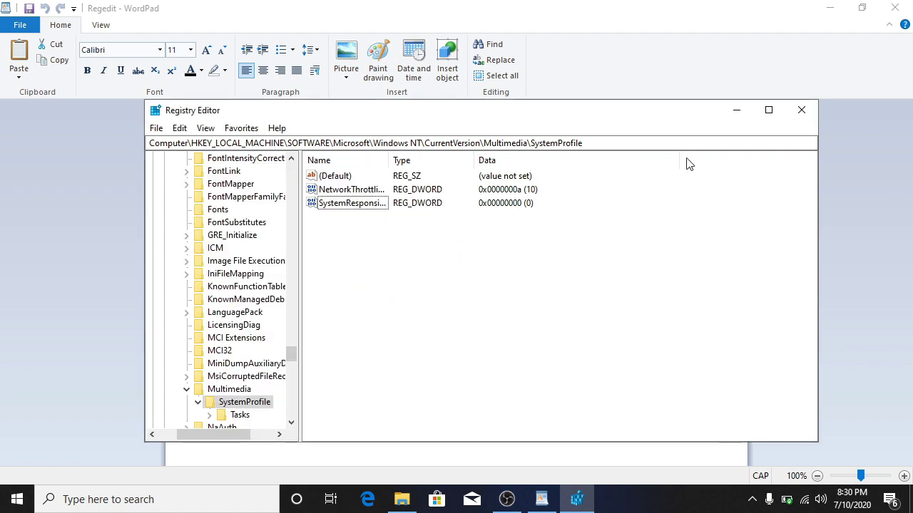
Step: Copy the registry path ending in SystemProfile\Tasks\Games from the WordPad document and switch back to Registry Editor
{"action": "left_click", "coordinate": [735, 111]}
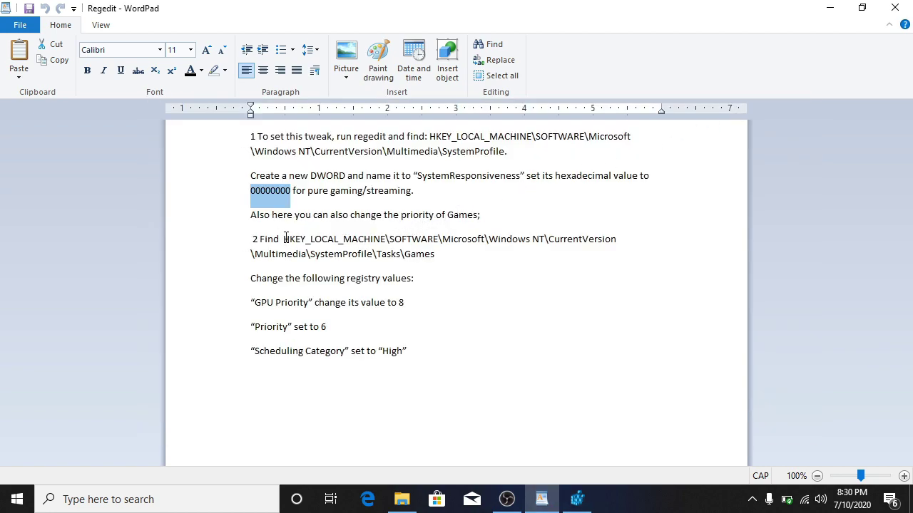
{"action": "left_click_drag", "start_coordinate": [285, 238], "coordinate": [434, 256]}
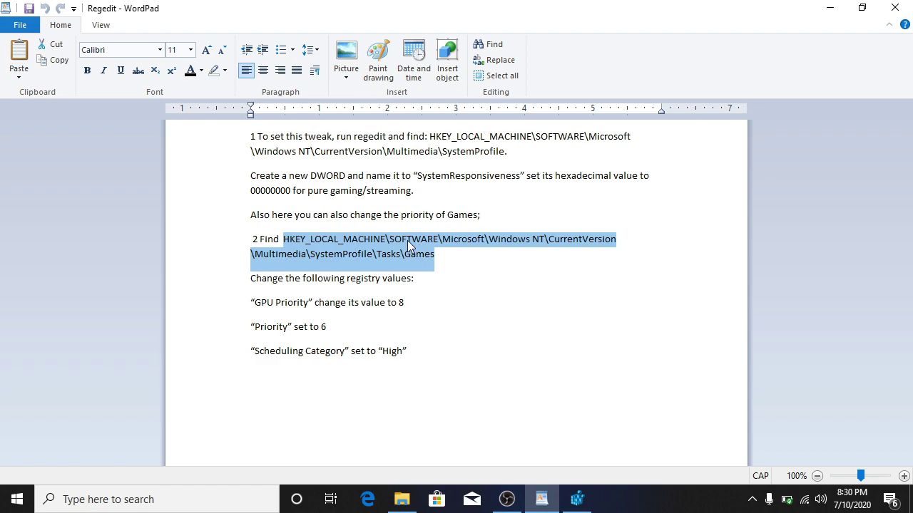
{"action": "right_click", "coordinate": [408, 243]}
{"action": "left_click", "coordinate": [445, 265]}
{"action": "left_click", "coordinate": [577, 499]}
Step: Replace the address after Computer\ with the copied path and go to the SystemProfile\Tasks\Games key
{"action": "left_click_drag", "start_coordinate": [584, 143], "coordinate": [197, 144]}
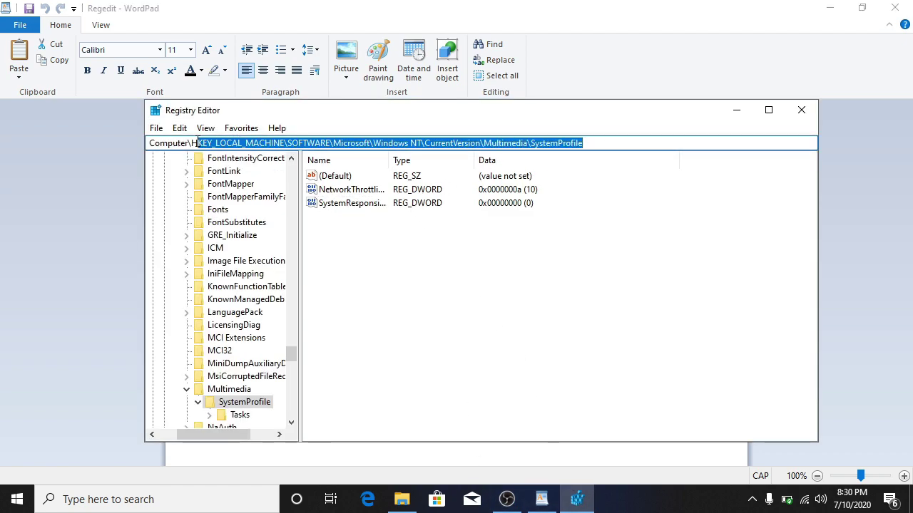
{"action": "key", "text": "BackSpace"}
{"action": "right_click", "coordinate": [196, 146]}
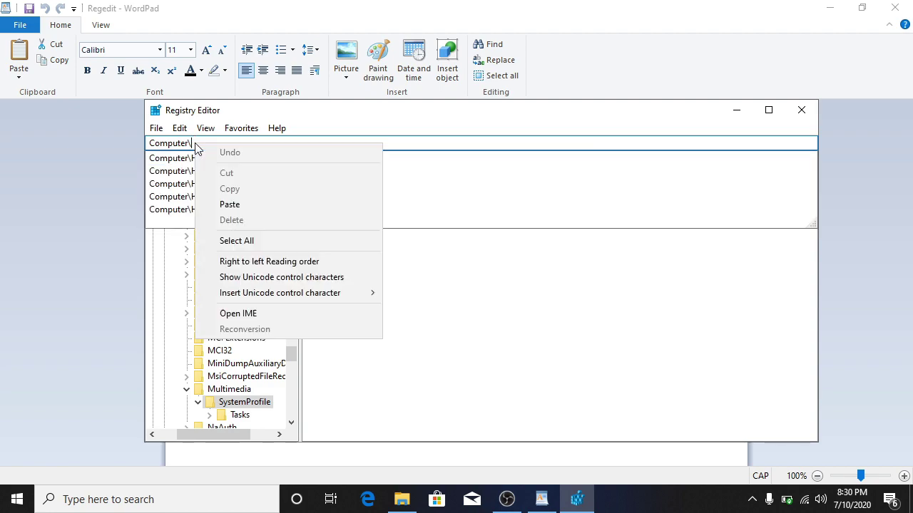
{"action": "left_click", "coordinate": [235, 205]}
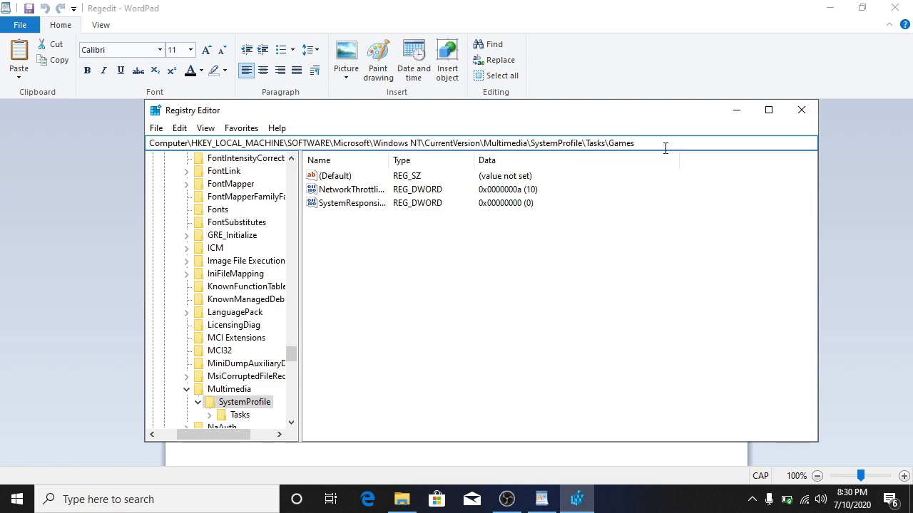
{"action": "key", "text": "Return"}
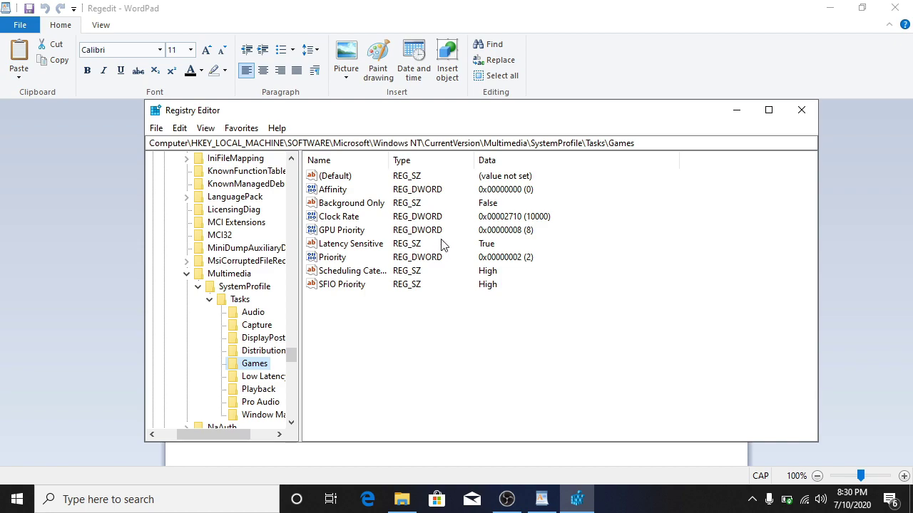